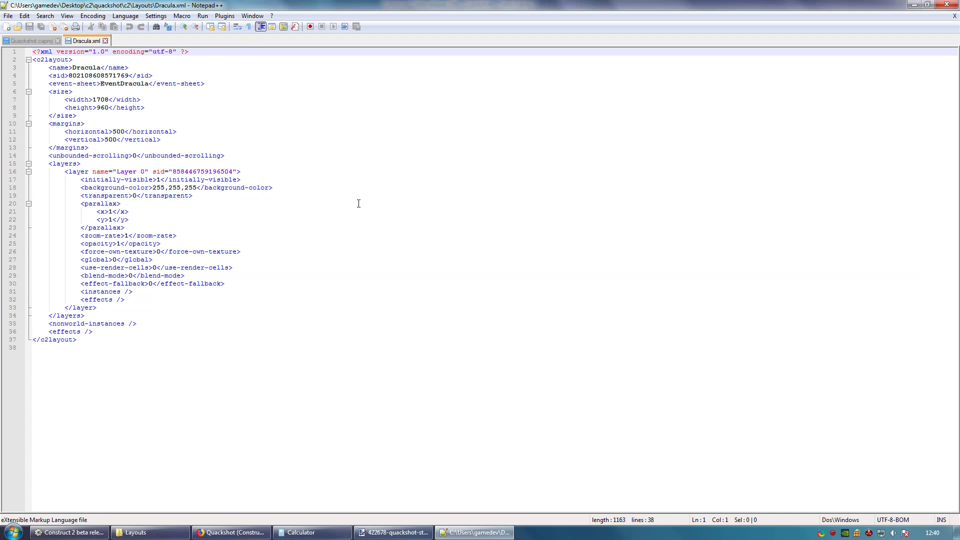
Step: Close the Dracula.xml editor and the Layouts folder window to return to the Construct 2 project
{"action": "left_click", "coordinate": [947, 4]}
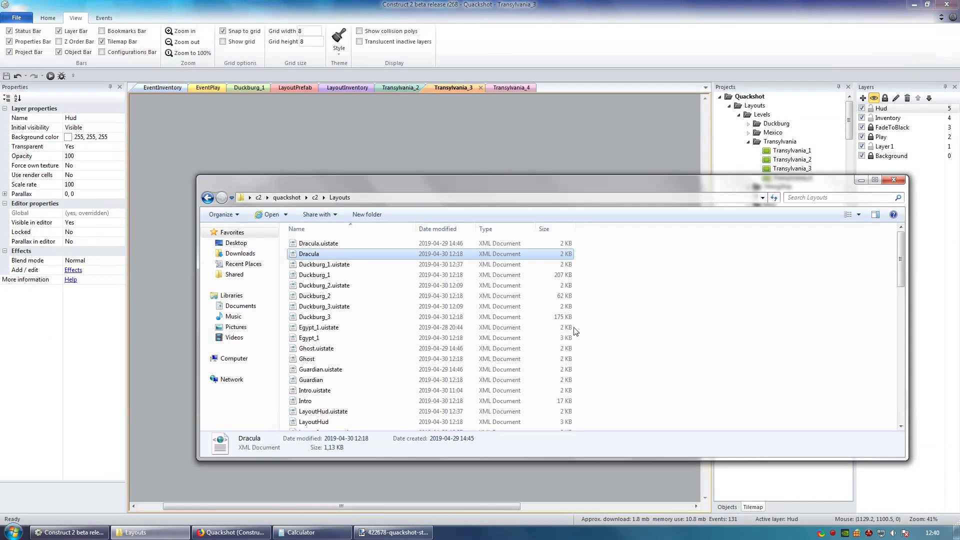
{"action": "left_click", "coordinate": [893, 179]}
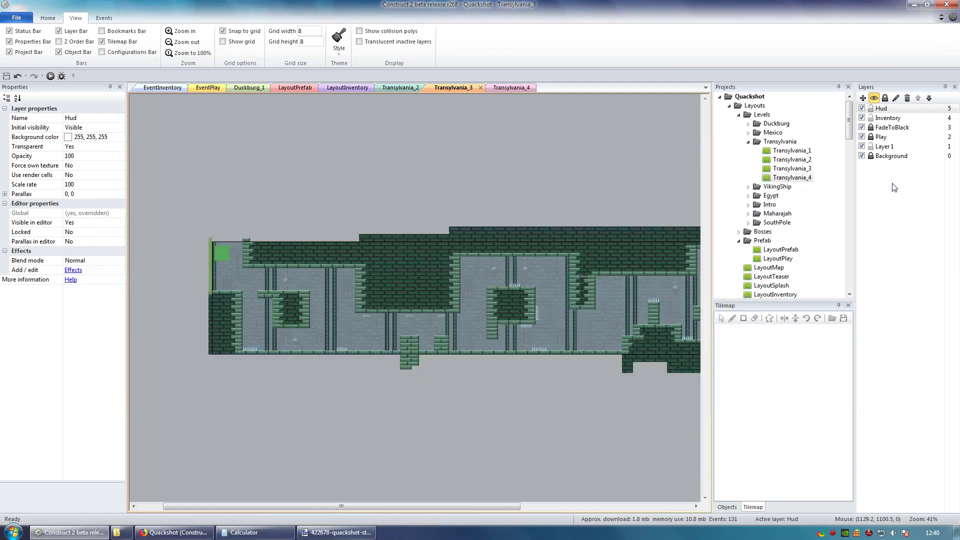
{"action": "left_click", "coordinate": [786, 171]}
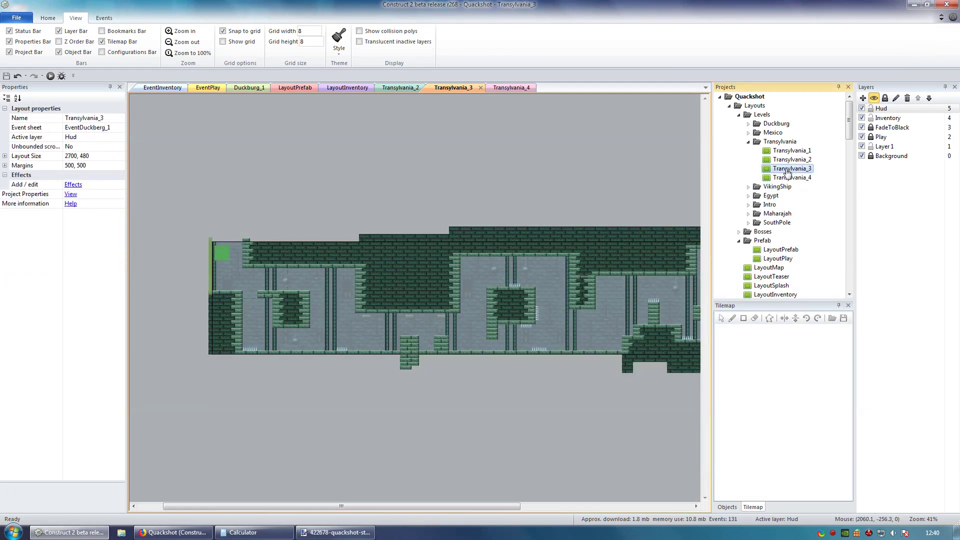
Step: Add a new top layer named Inventory to the Transylvania_4 layout, above FadeToBlack
{"action": "left_click", "coordinate": [502, 88]}
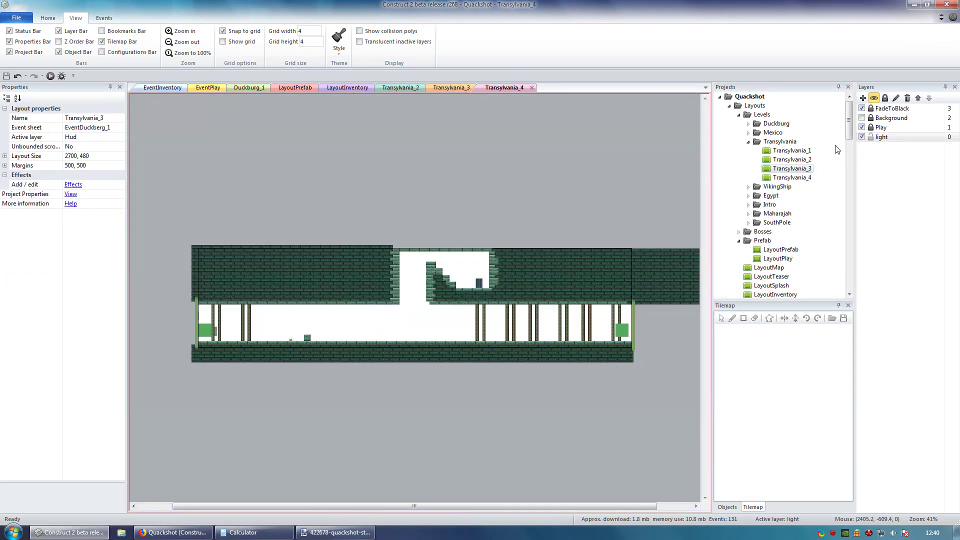
{"action": "left_click", "coordinate": [864, 99]}
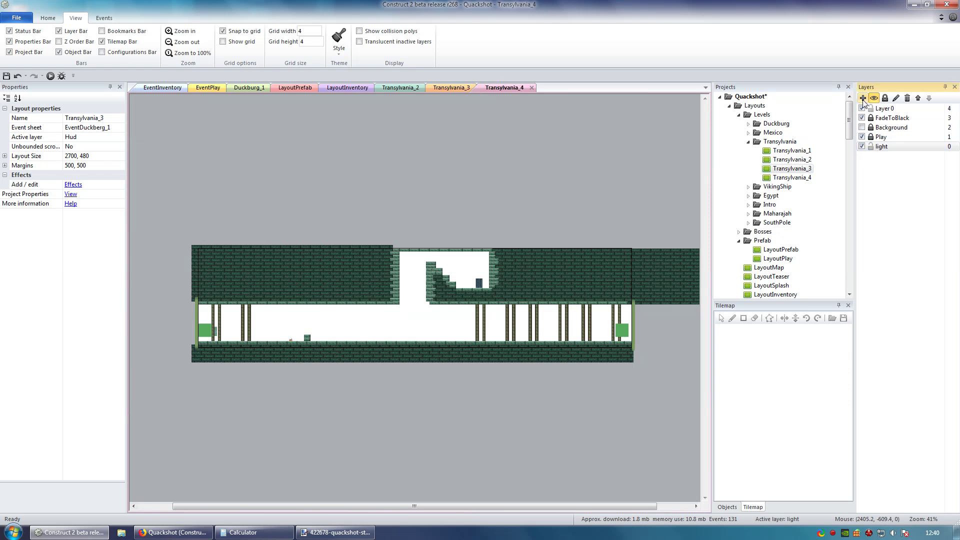
{"action": "left_click", "coordinate": [883, 108]}
{"action": "left_click", "coordinate": [883, 108]}
{"action": "type", "text": "l"}
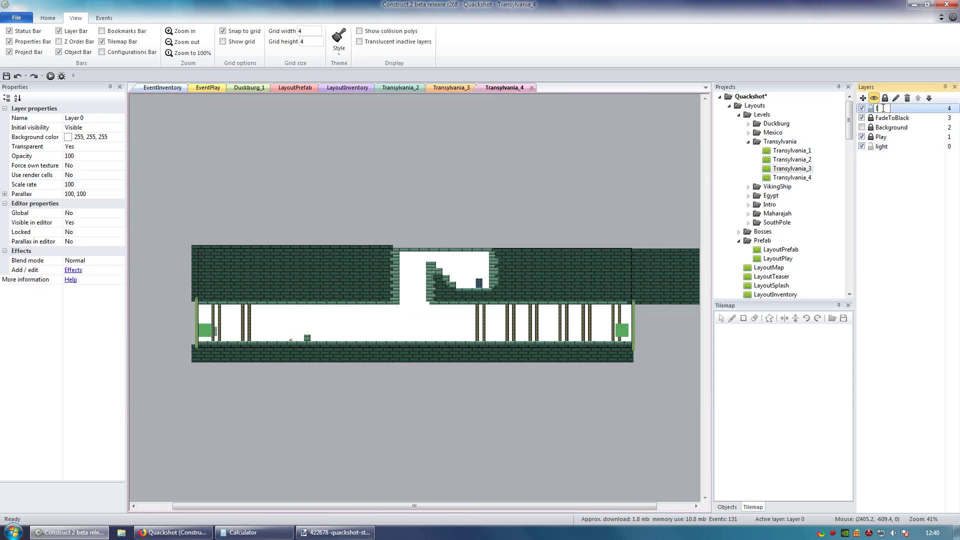
{"action": "type", "text": "nventory"}
{"action": "key", "text": "Return"}
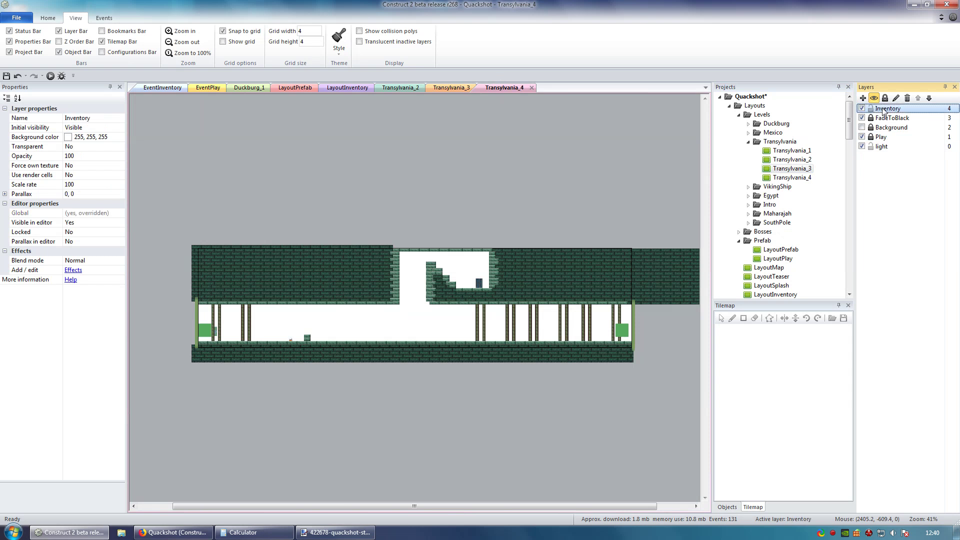
Step: Add another layer above Inventory in the Transylvania_4 layout and name it Hud
{"action": "left_click", "coordinate": [864, 99]}
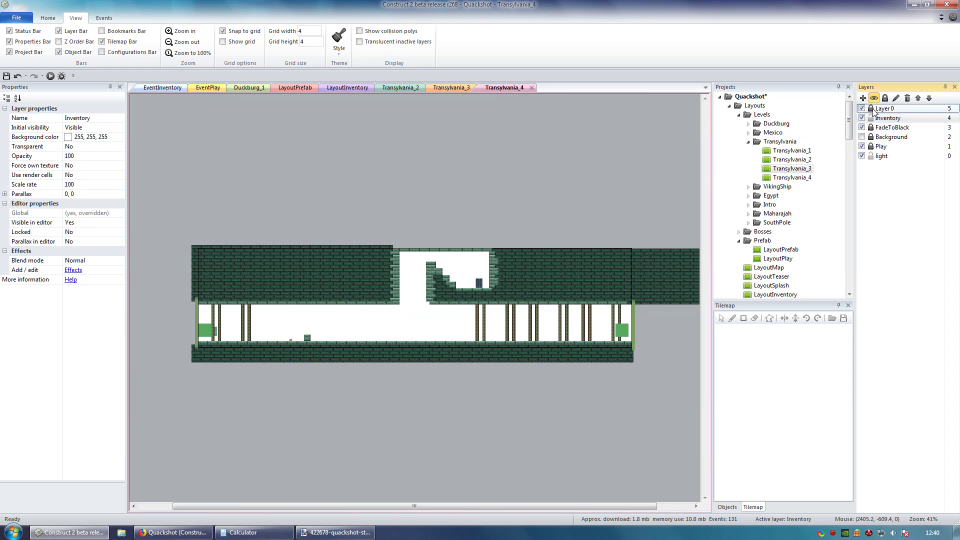
{"action": "left_click", "coordinate": [881, 108]}
{"action": "left_click", "coordinate": [882, 108]}
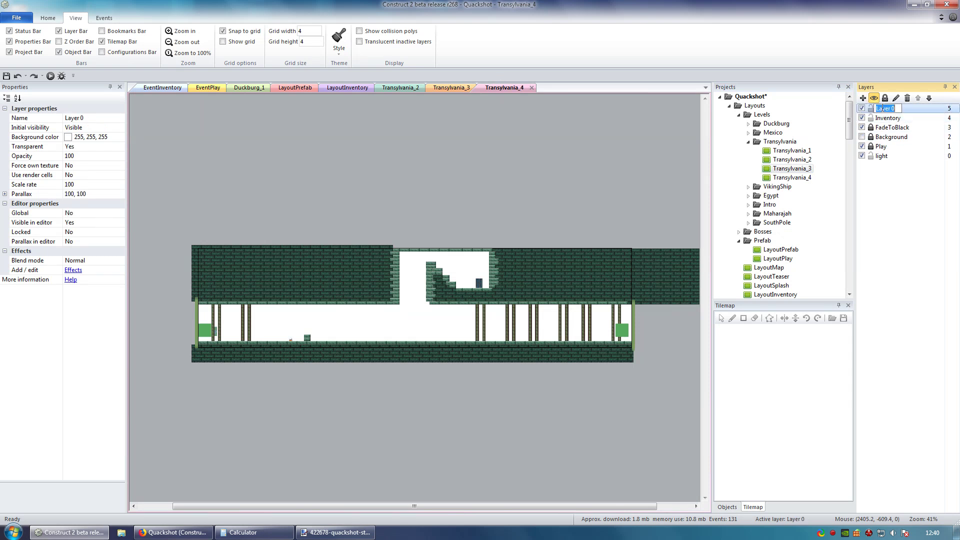
{"action": "type", "text": "Hud"}
{"action": "key", "text": "Return"}
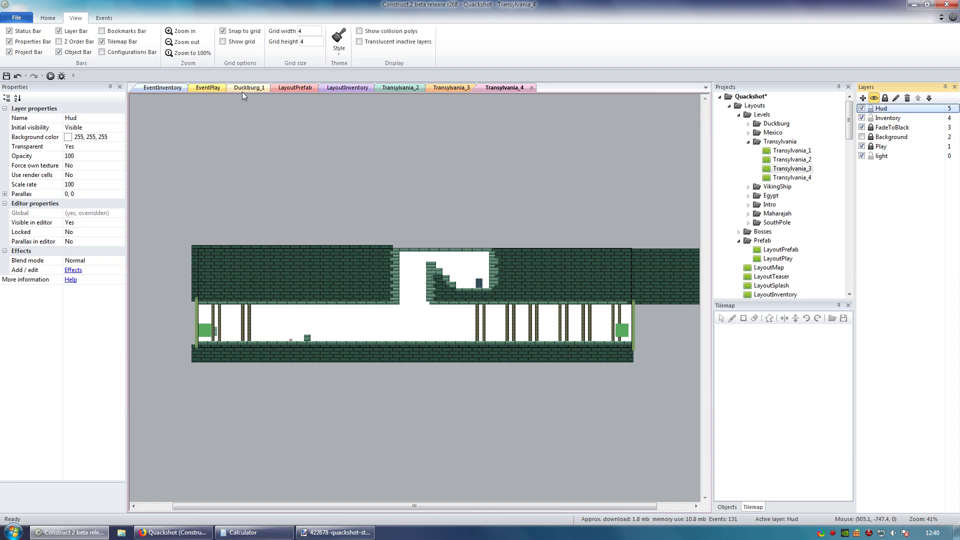
Step: Close the open Transylvania_2, Transylvania_3 and Transylvania_4 layouts
{"action": "middle_click", "coordinate": [400, 88]}
{"action": "middle_click", "coordinate": [399, 88]}
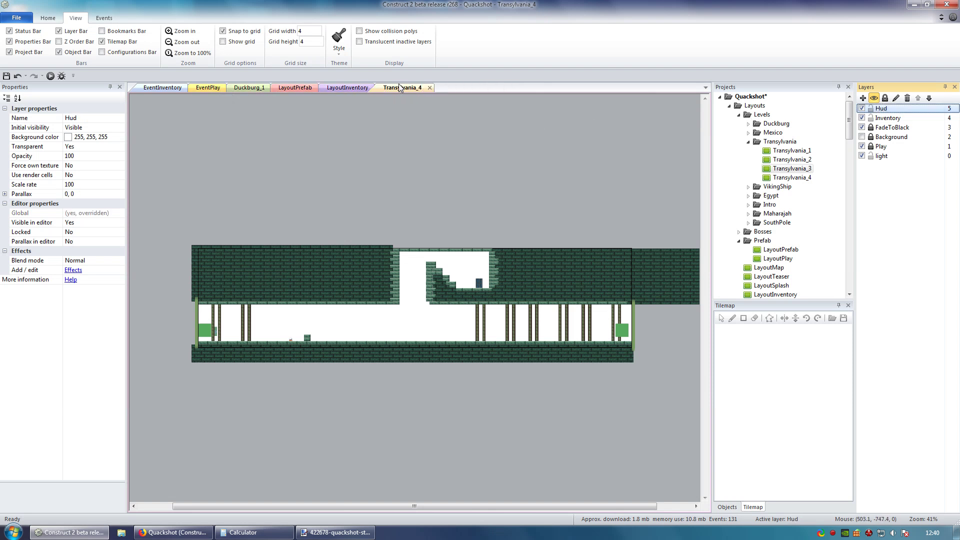
{"action": "middle_click", "coordinate": [400, 87]}
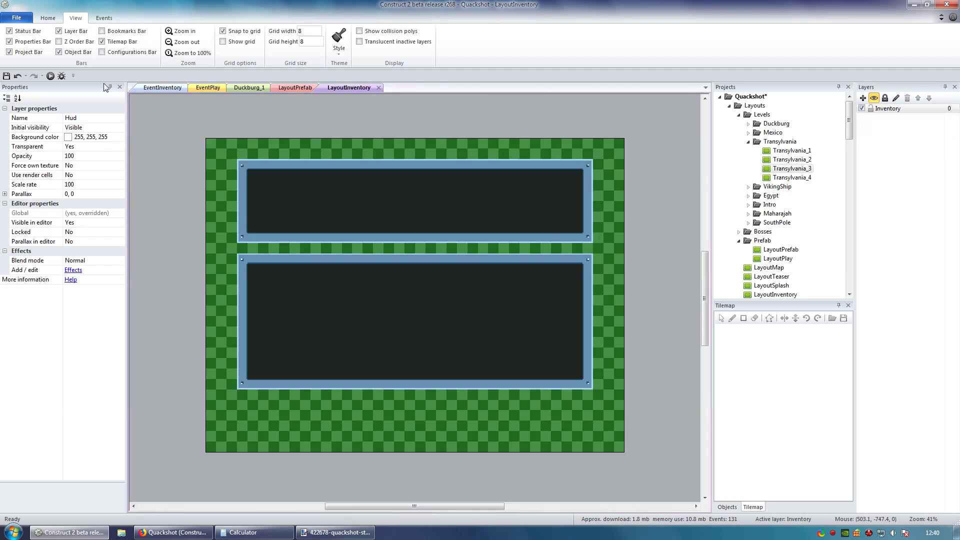
Step: Collapse the Transylvania folder, expand VikingShip and open its layouts VikingShip_1, VikingShip_2 and VikingShip_3
{"action": "left_click", "coordinate": [749, 142]}
{"action": "double_click", "coordinate": [777, 150]}
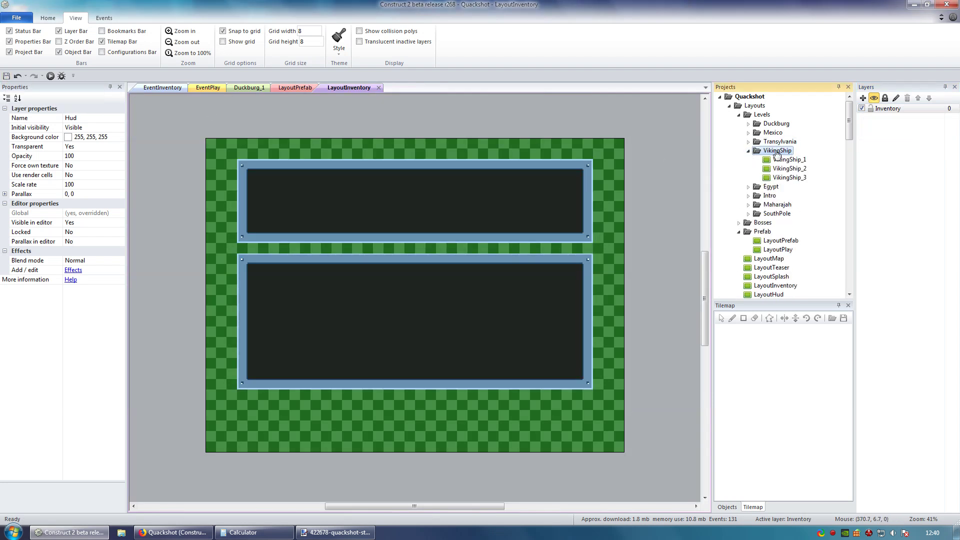
{"action": "double_click", "coordinate": [795, 160]}
{"action": "double_click", "coordinate": [790, 169]}
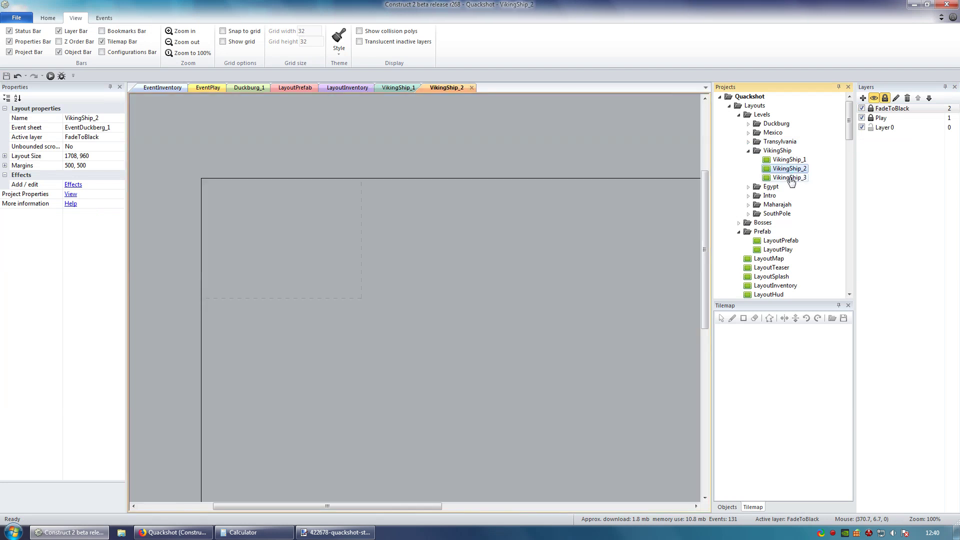
{"action": "double_click", "coordinate": [790, 178]}
Step: Add a new top layer named Inventory to the VikingShip_3 layout, above FadeToBlack
{"action": "left_click", "coordinate": [863, 99]}
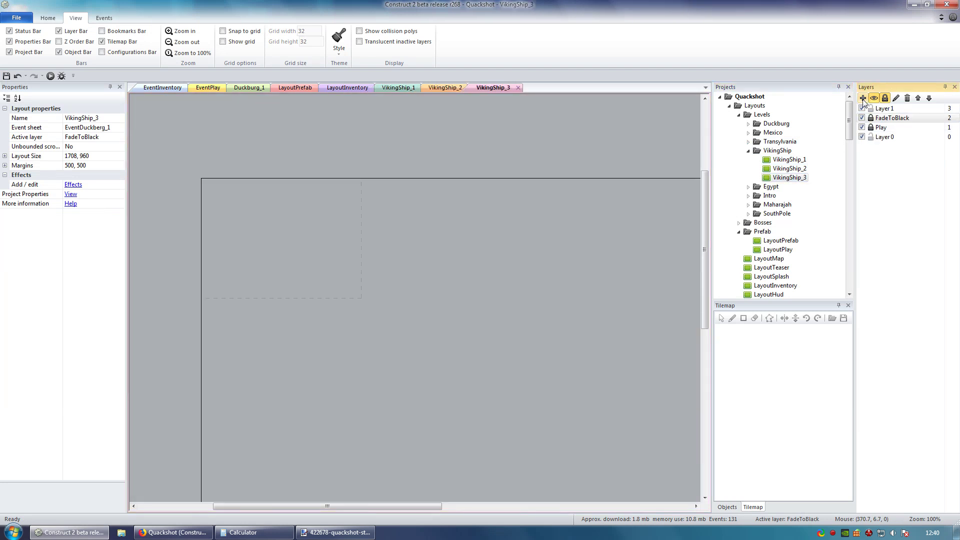
{"action": "left_click", "coordinate": [873, 108]}
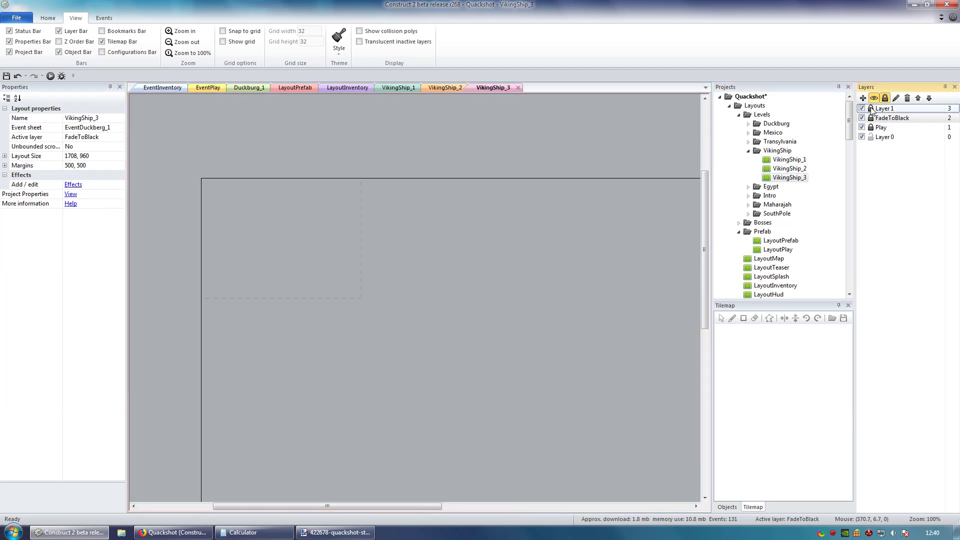
{"action": "left_click", "coordinate": [886, 108]}
{"action": "type", "text": "Inventory"}
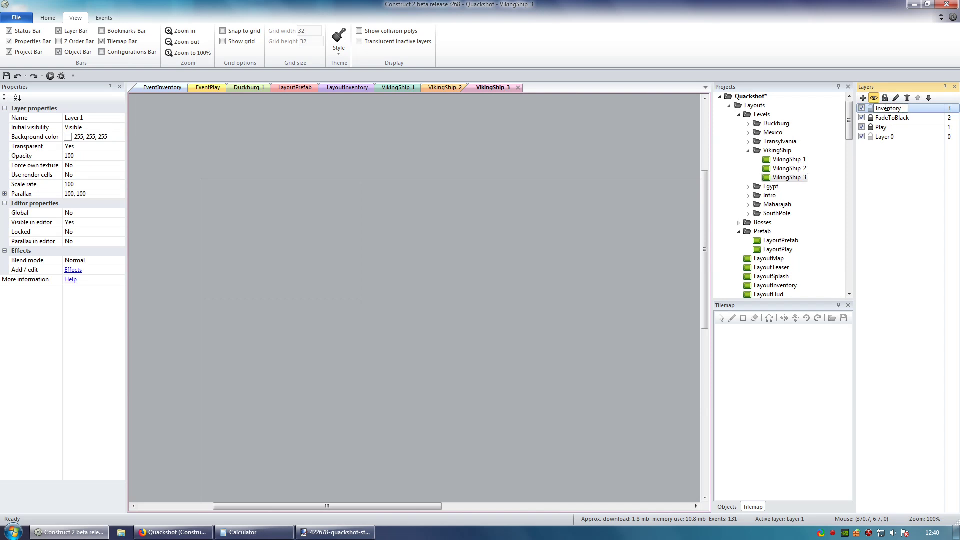
{"action": "key", "text": "Return"}
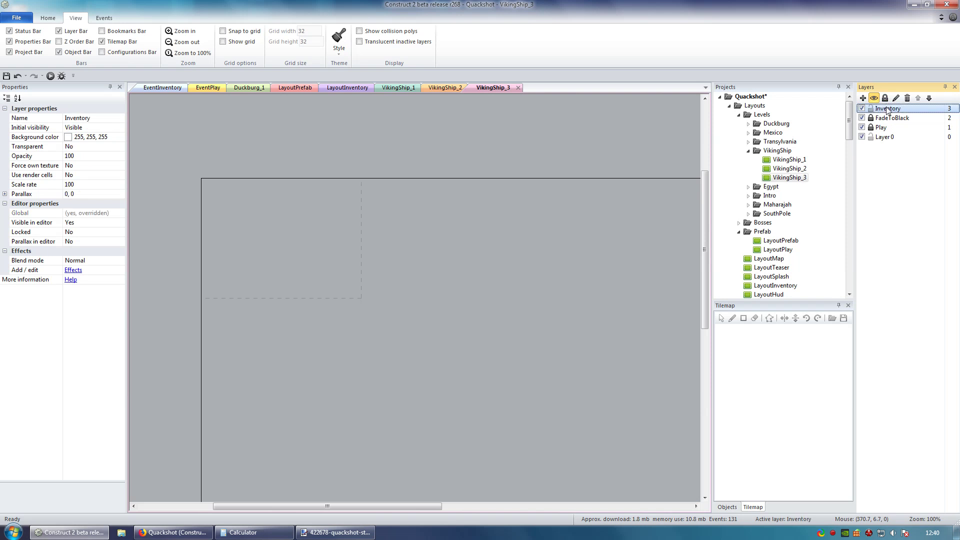
Step: Add another layer above Inventory in the VikingShip_3 layout and name it Hud
{"action": "left_click", "coordinate": [863, 98]}
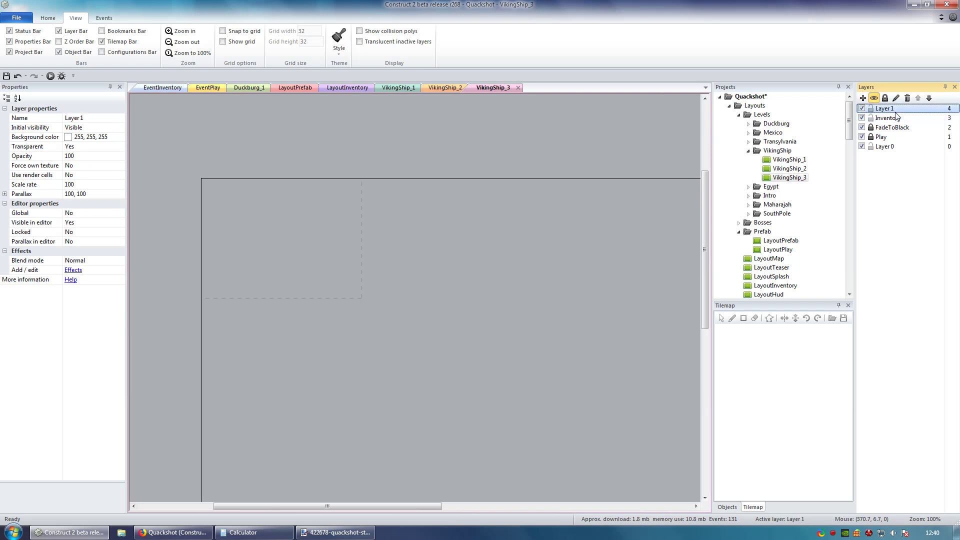
{"action": "left_click", "coordinate": [896, 111]}
{"action": "type", "text": "Hud"}
{"action": "key", "text": "Return"}
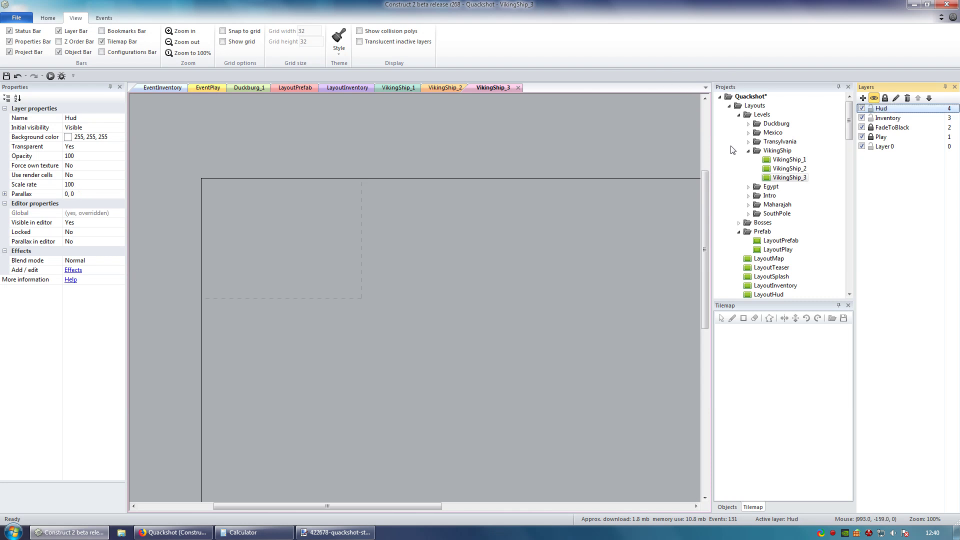
Step: Switch to the VikingShip_2 layout and add a new top layer named Inventory above FadeToBlack
{"action": "double_click", "coordinate": [785, 169]}
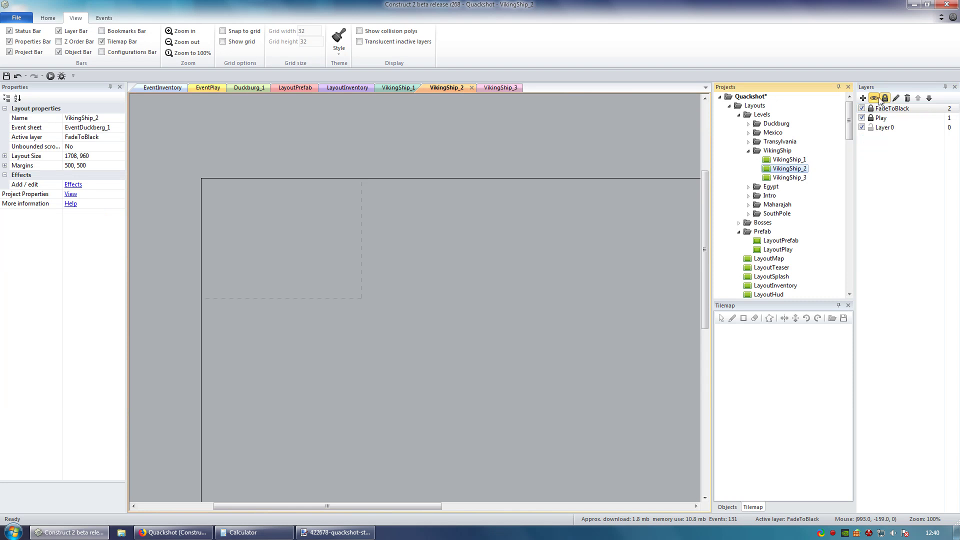
{"action": "left_click", "coordinate": [864, 99]}
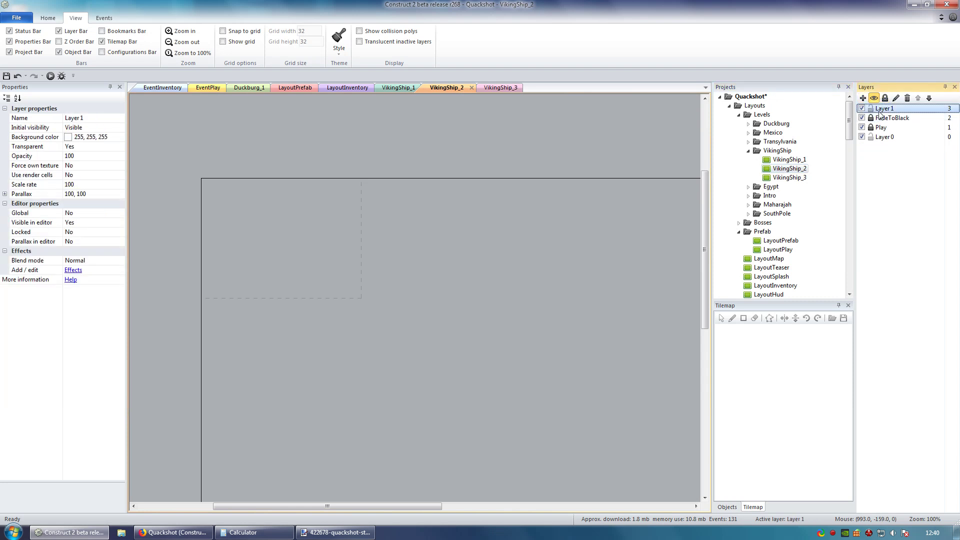
{"action": "left_click", "coordinate": [880, 109]}
{"action": "type", "text": "Inventory"}
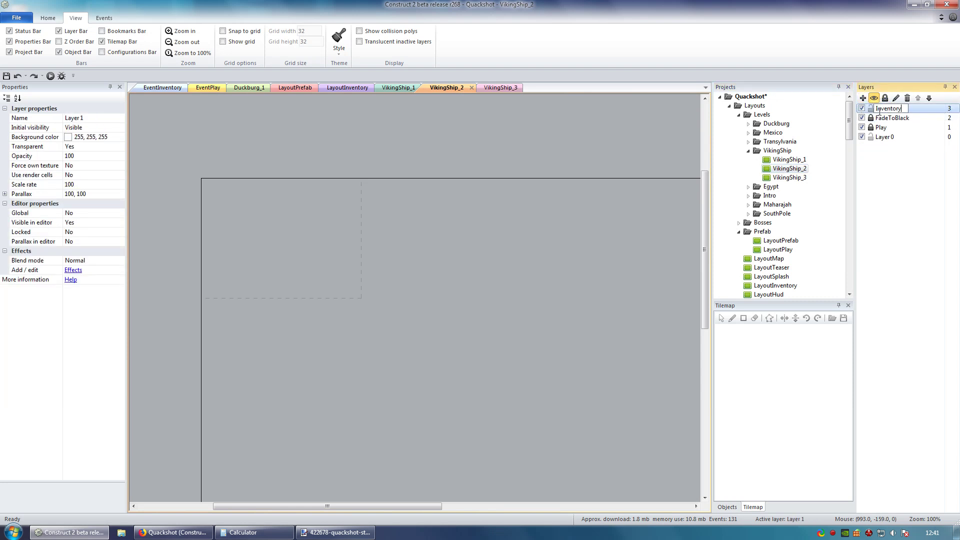
{"action": "key", "text": "Return"}
Step: Add another layer above Inventory in the VikingShip_2 layout and name it Hud
{"action": "left_click", "coordinate": [863, 98]}
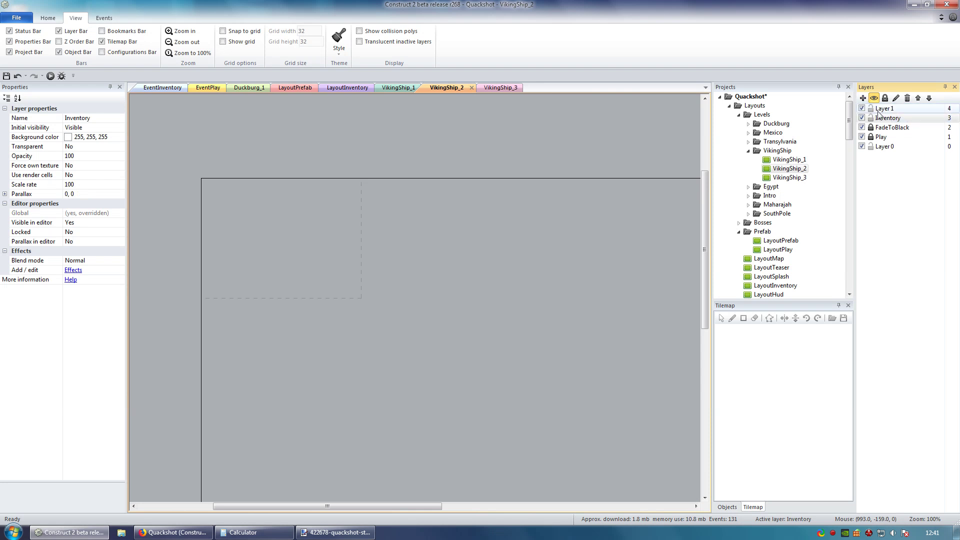
{"action": "left_click", "coordinate": [878, 109]}
{"action": "type", "text": "Hud"}
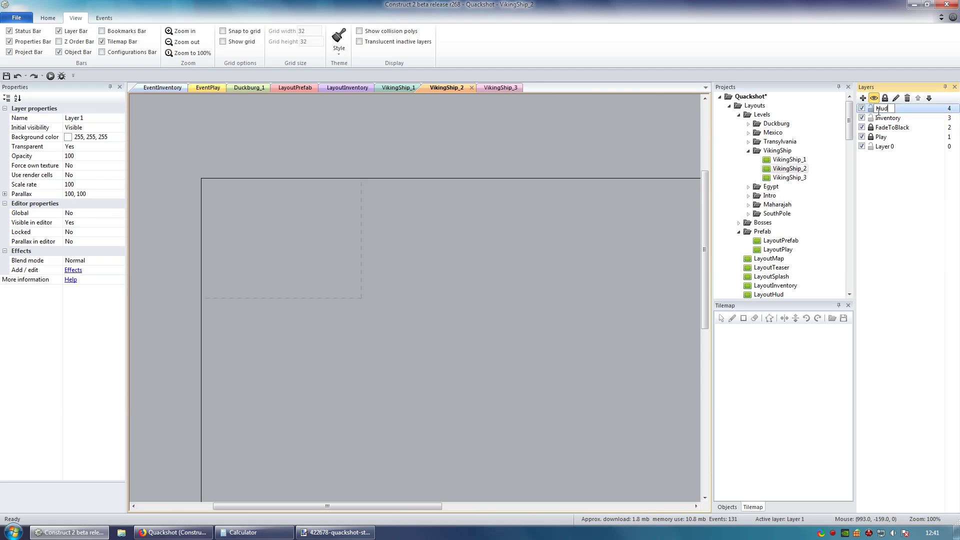
{"action": "key", "text": "Return"}
Step: Switch to the VikingShip_1 layout and add a new top layer named Inventory above FadeToBlack
{"action": "left_click", "coordinate": [803, 160]}
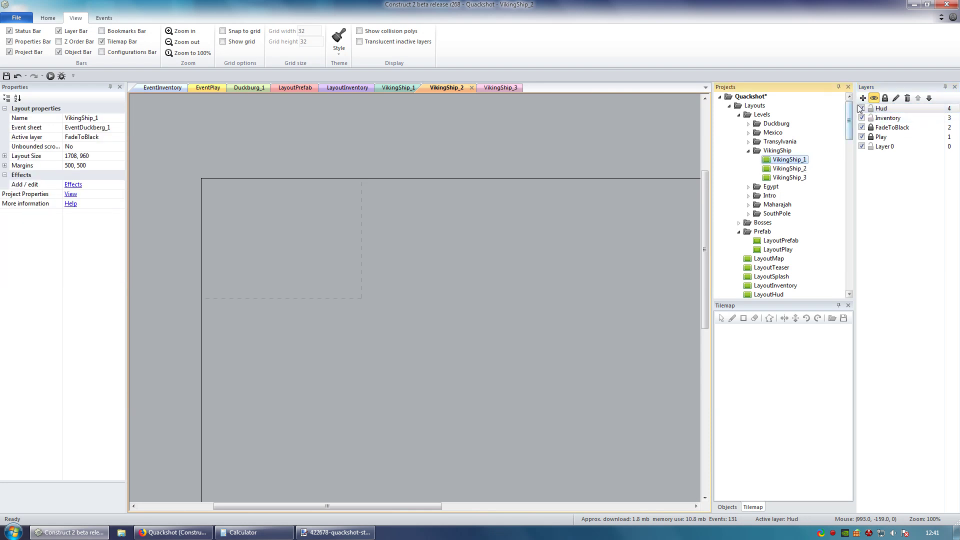
{"action": "double_click", "coordinate": [803, 160]}
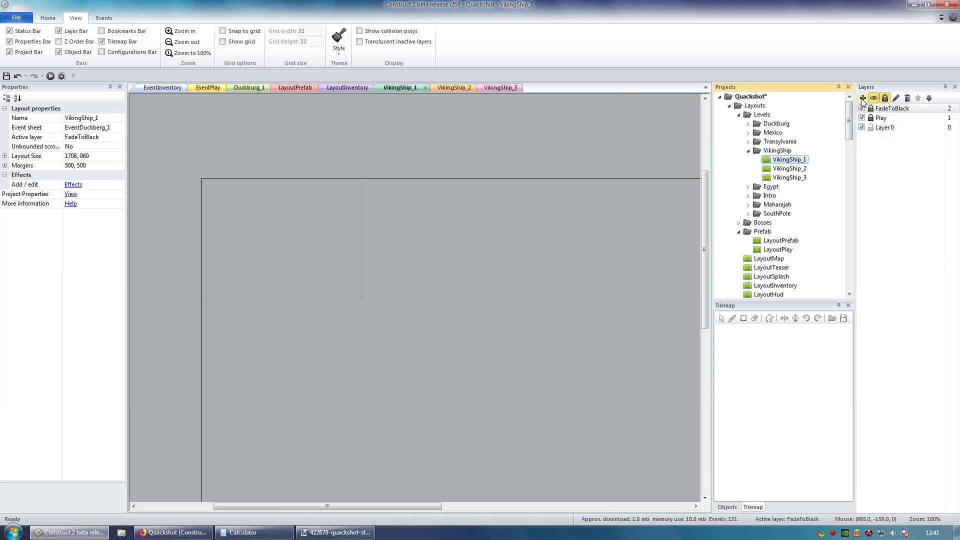
{"action": "left_click", "coordinate": [881, 109]}
{"action": "left_click", "coordinate": [880, 109]}
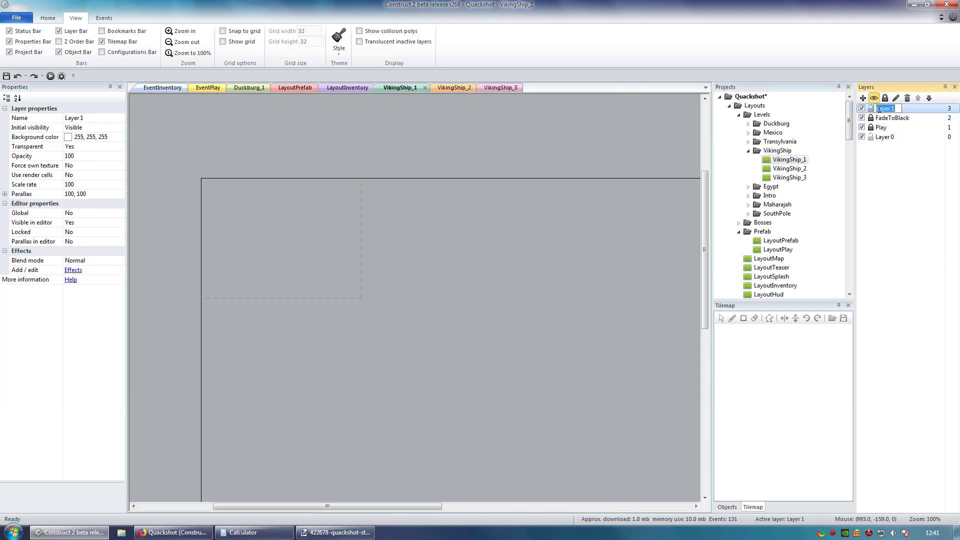
{"action": "type", "text": "Inventory"}
{"action": "key", "text": "Return"}
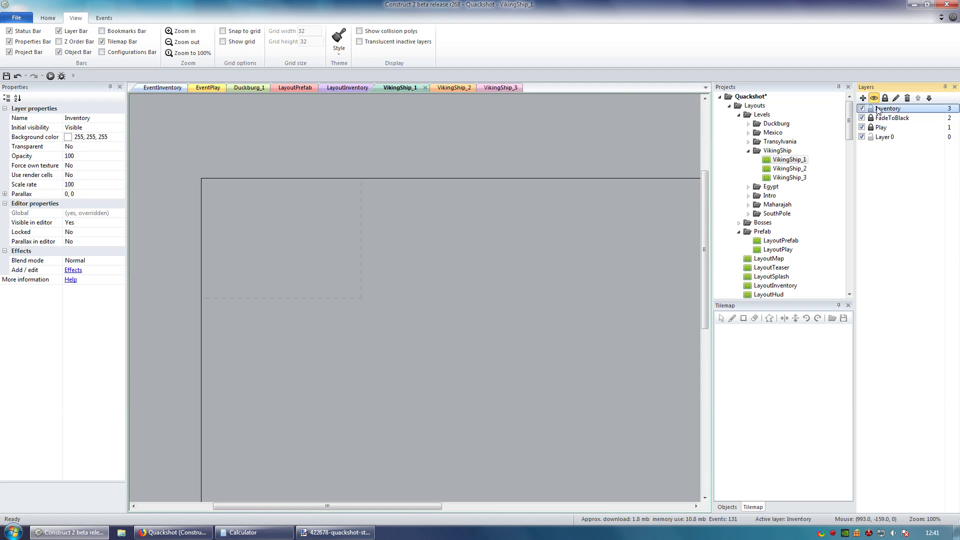
Step: Add another layer above Inventory in the VikingShip_1 layout and name it Hud
{"action": "left_click", "coordinate": [863, 98]}
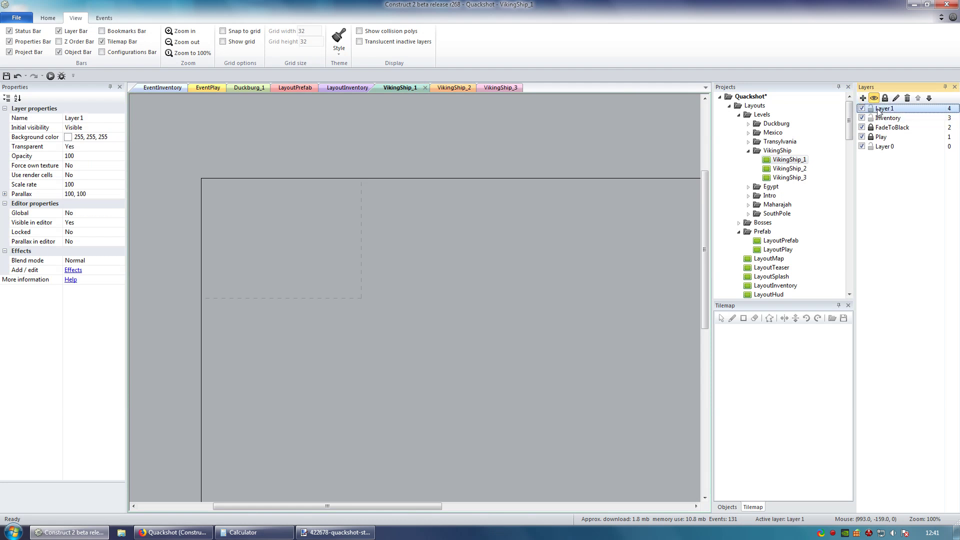
{"action": "left_click", "coordinate": [882, 109]}
{"action": "type", "text": "Hud"}
{"action": "key", "text": "Return"}
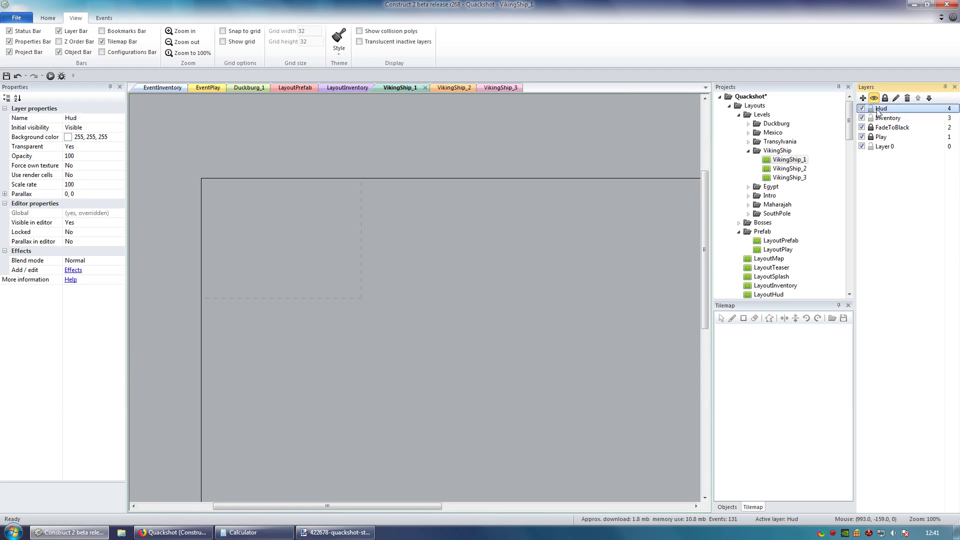
Step: Collapse the VikingShip folder in the project tree and save the Quackshot project
{"action": "double_click", "coordinate": [769, 150]}
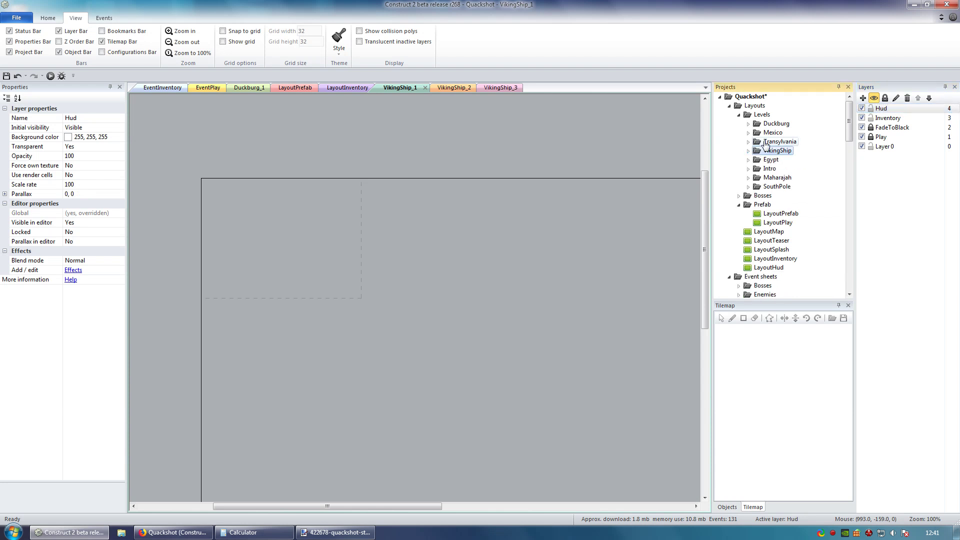
{"action": "left_click", "coordinate": [765, 143]}
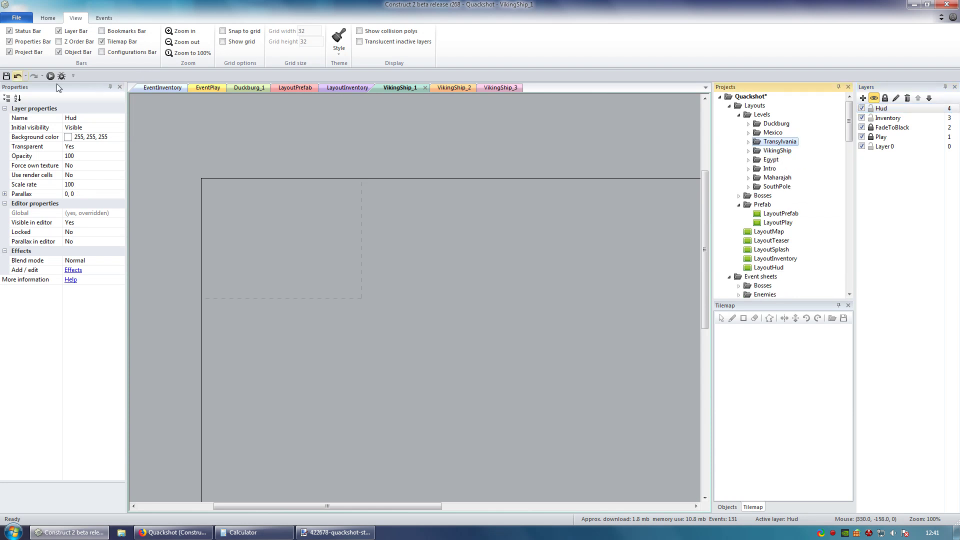
{"action": "left_click", "coordinate": [7, 75]}
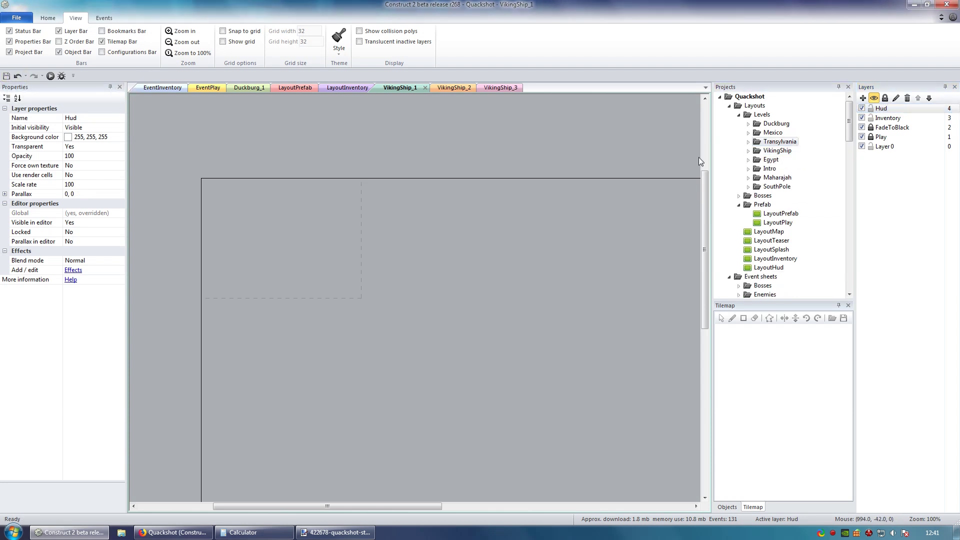
Step: Close the open VikingShip_1, VikingShip_2 and VikingShip_3 layouts
{"action": "middle_click", "coordinate": [398, 91]}
{"action": "middle_click", "coordinate": [397, 91]}
{"action": "middle_click", "coordinate": [397, 91]}
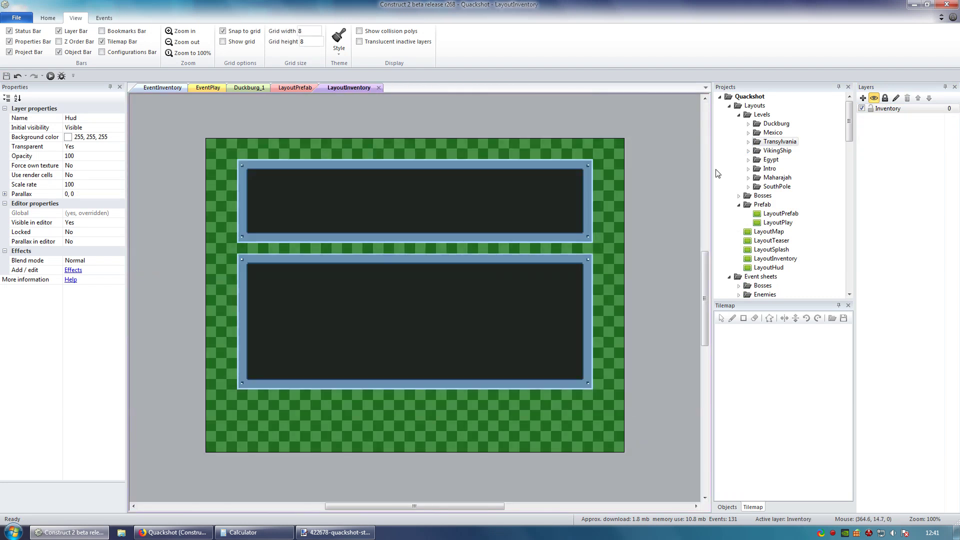
Step: Open the Egypt_1 layout and add a new top layer named Inventory above FadeToBlack
{"action": "left_click", "coordinate": [748, 160]}
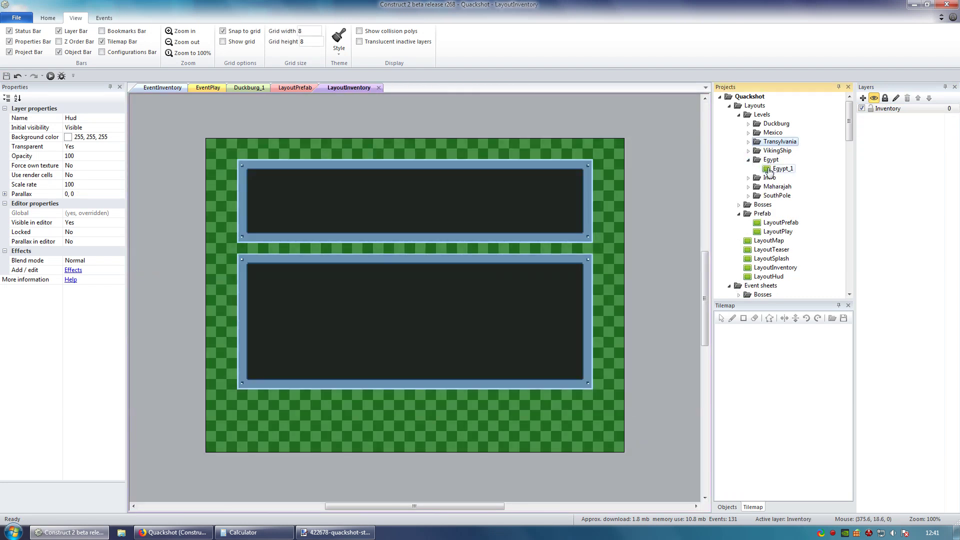
{"action": "double_click", "coordinate": [769, 170]}
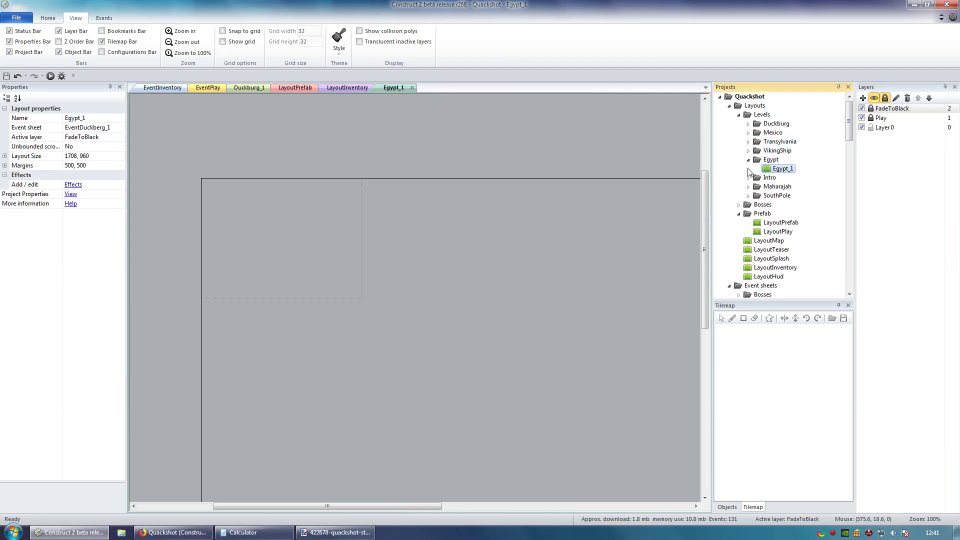
{"action": "left_click", "coordinate": [863, 99]}
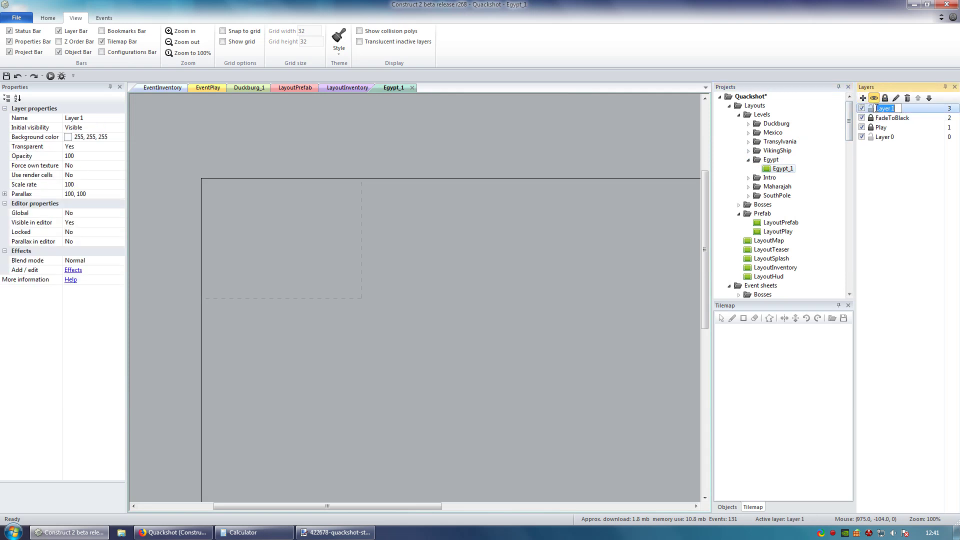
{"action": "key", "text": "BackSpace"}
{"action": "type", "text": "Inventory"}
{"action": "key", "text": "Return"}
Step: Add another layer above Inventory in the Egypt_1 layout and name it Hud
{"action": "left_click", "coordinate": [863, 99]}
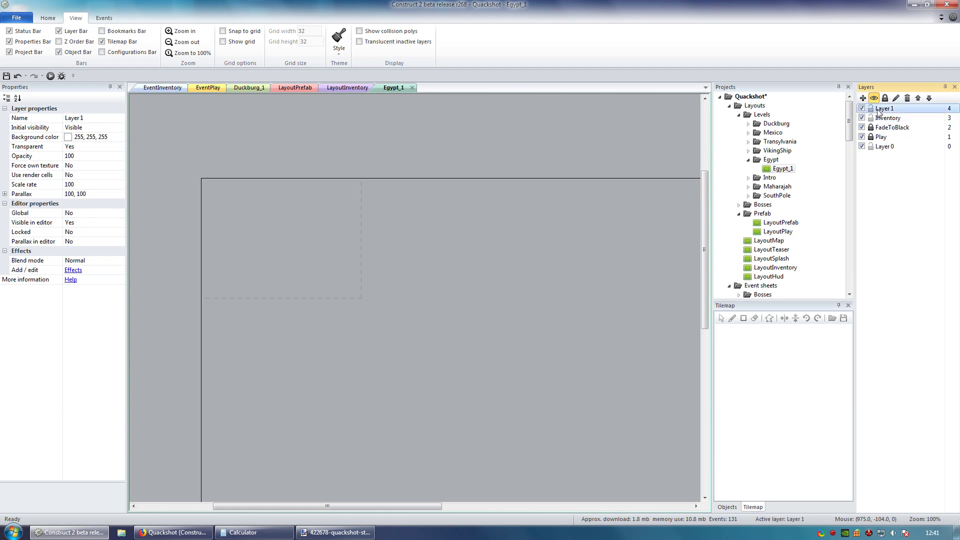
{"action": "type", "text": "Hud"}
{"action": "key", "text": "Return"}
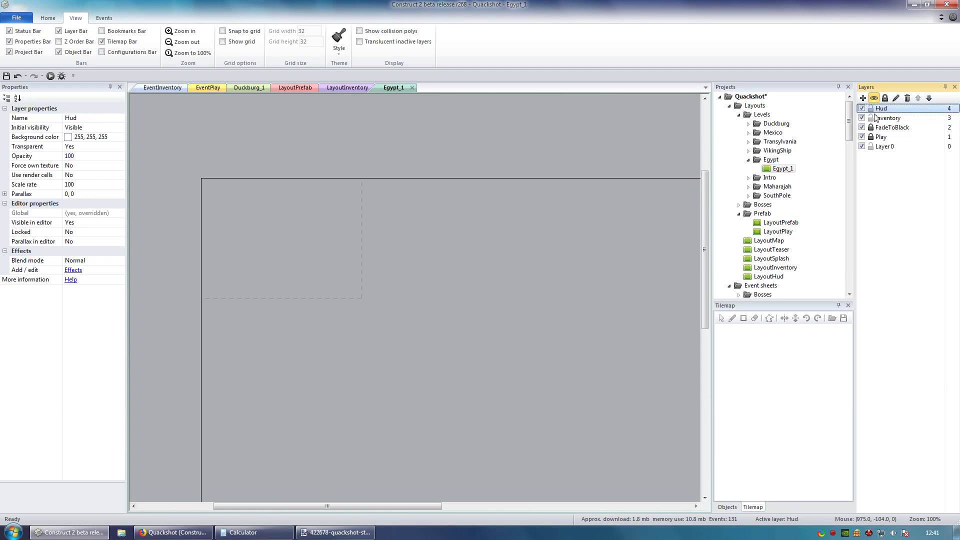
Step: Open the Maharajah_1 layout and add a new layer named Inventory above Layer 0
{"action": "left_click", "coordinate": [761, 189]}
{"action": "double_click", "coordinate": [760, 189]}
{"action": "double_click", "coordinate": [786, 196]}
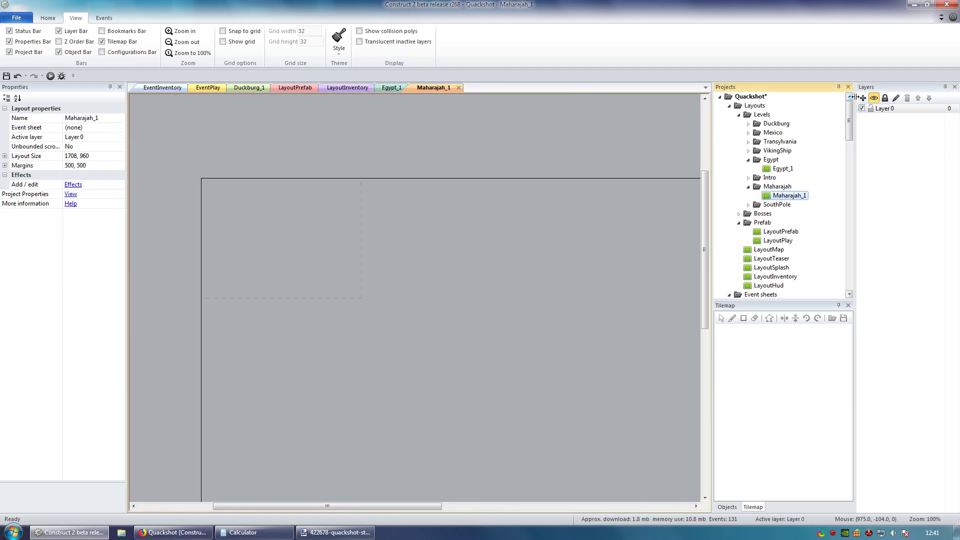
{"action": "left_click", "coordinate": [863, 98]}
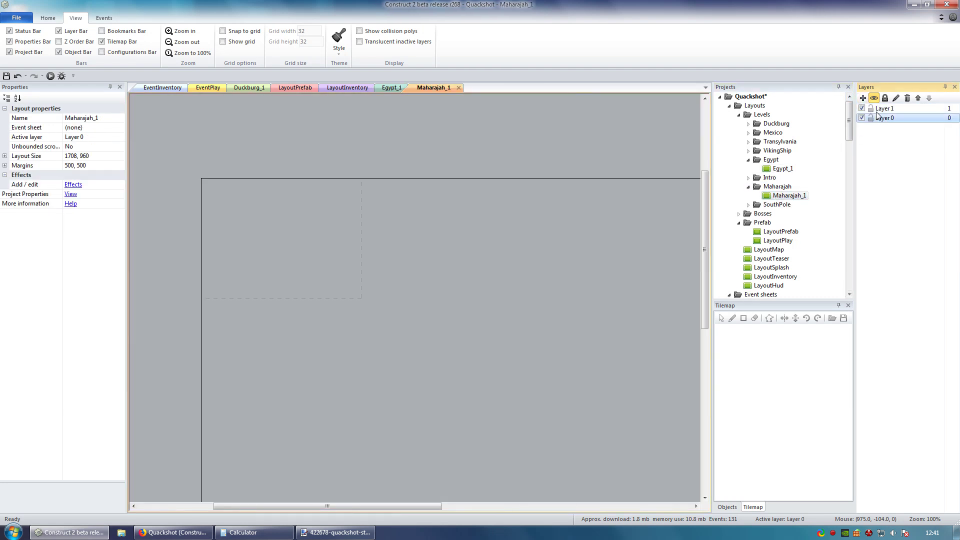
{"action": "left_click", "coordinate": [879, 109]}
{"action": "left_click", "coordinate": [880, 111]}
{"action": "type", "text": "Inventory"}
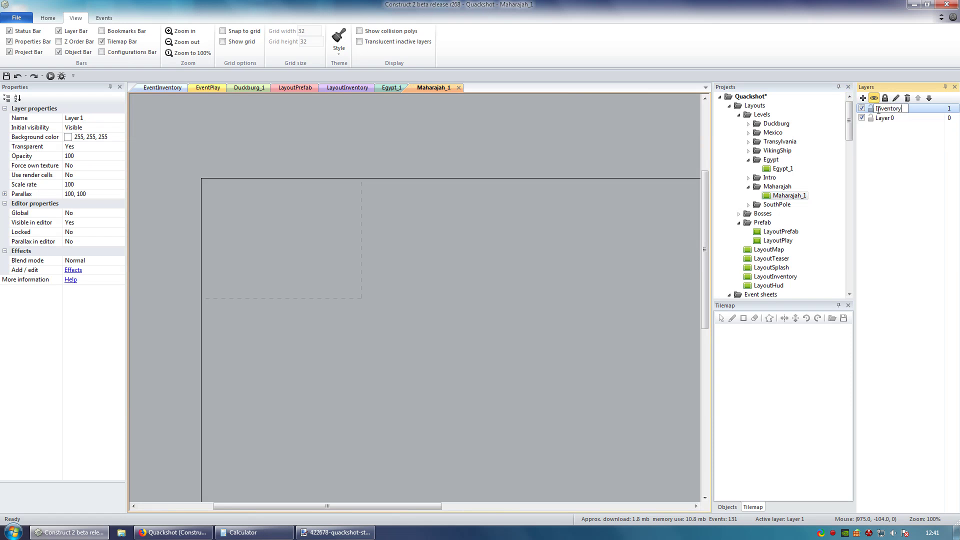
{"action": "key", "text": "Return"}
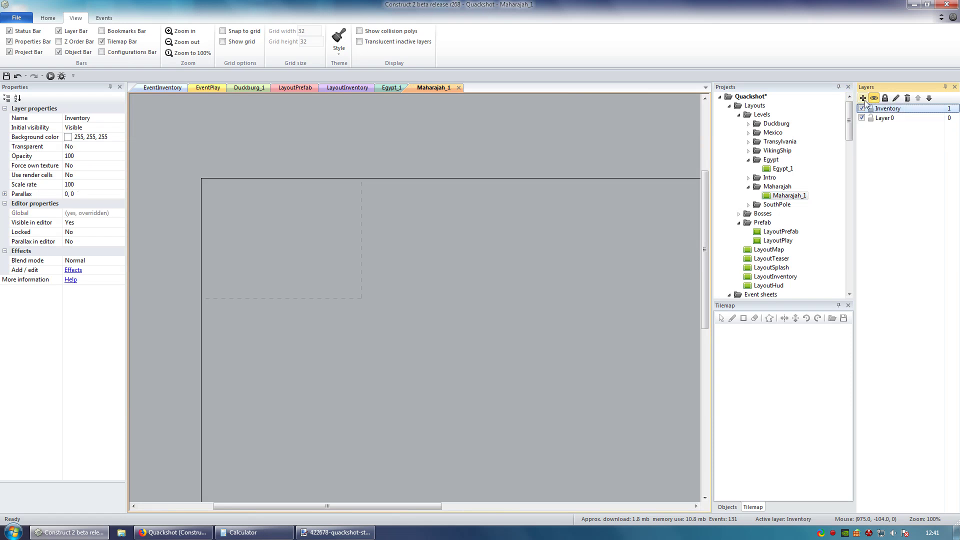
Step: Add another layer above Inventory in the Maharajah_1 layout and name it Hud
{"action": "left_click", "coordinate": [864, 98]}
{"action": "left_click", "coordinate": [884, 109]}
{"action": "left_click", "coordinate": [884, 110]}
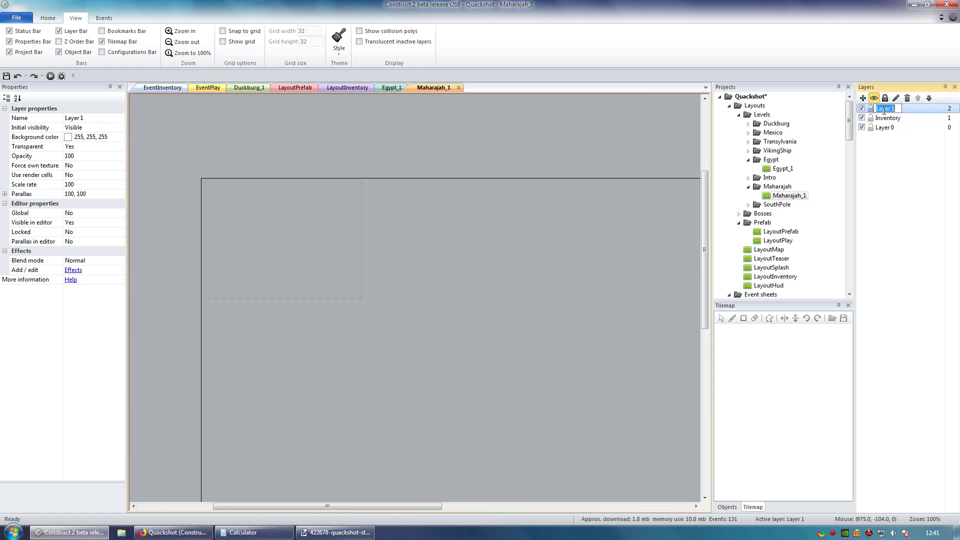
{"action": "type", "text": "Hud"}
{"action": "key", "text": "Return"}
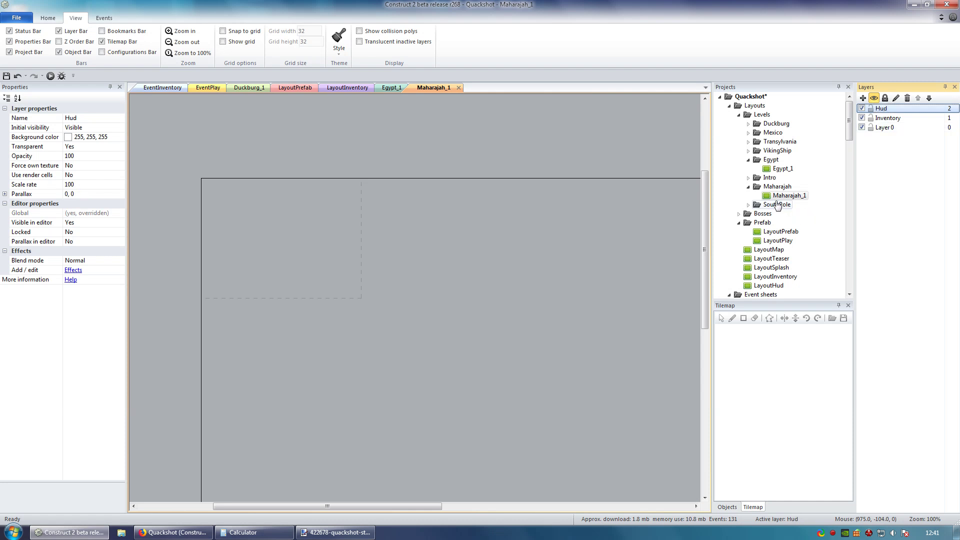
Step: Open the SouthPole_1 layout and add a new layer named Inventory above Layer 0
{"action": "double_click", "coordinate": [778, 204]}
{"action": "double_click", "coordinate": [785, 214]}
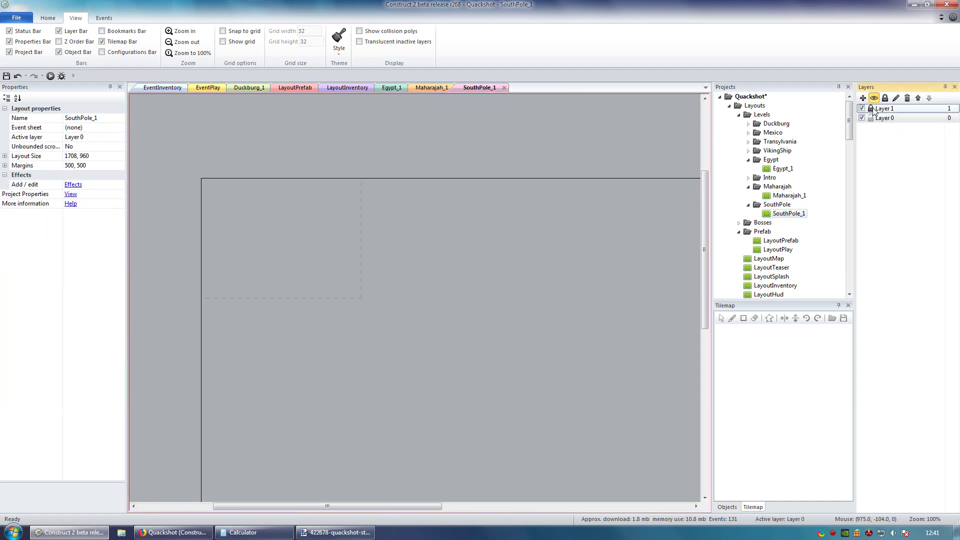
{"action": "left_click", "coordinate": [883, 109]}
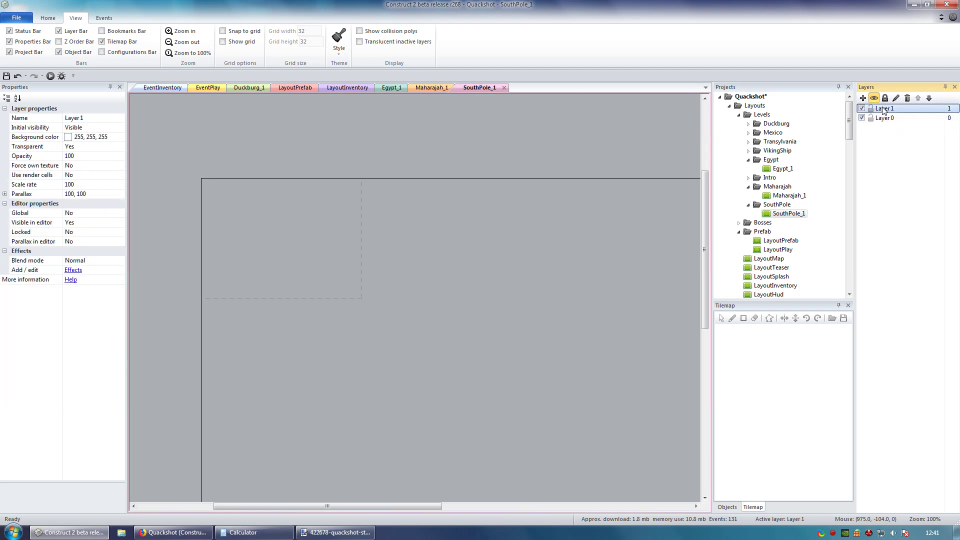
{"action": "left_click", "coordinate": [883, 109]}
{"action": "type", "text": "Inventory"}
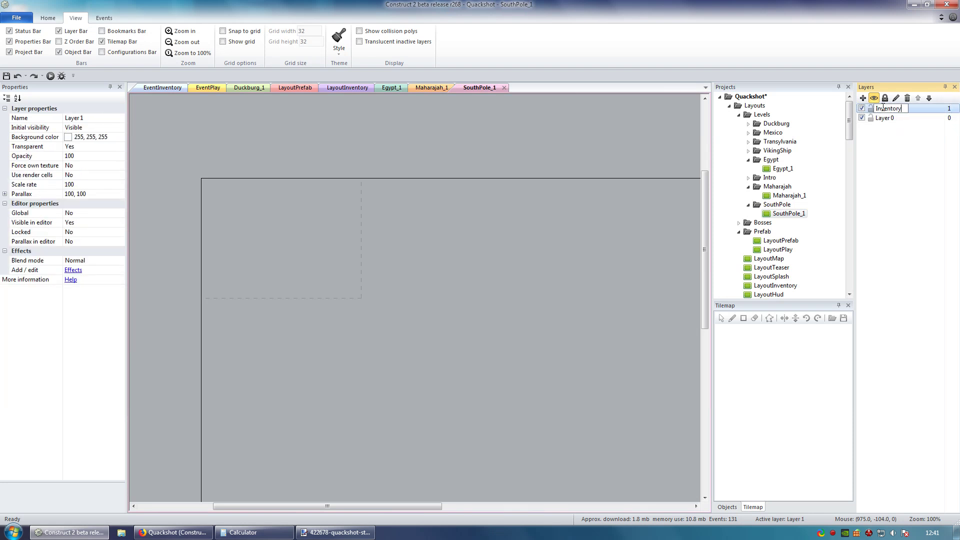
{"action": "key", "text": "Return"}
Step: Add another top layer in the SouthPole_1 layout and rename the Inventory layer beneath it to Hud
{"action": "left_click", "coordinate": [863, 98]}
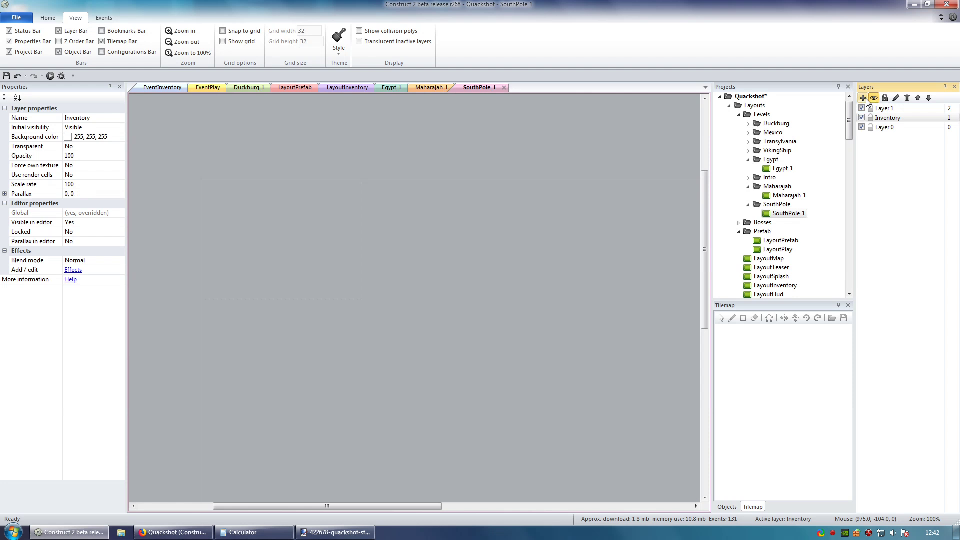
{"action": "left_click", "coordinate": [889, 119]}
{"action": "left_click", "coordinate": [889, 119]}
{"action": "type", "text": "Hud"}
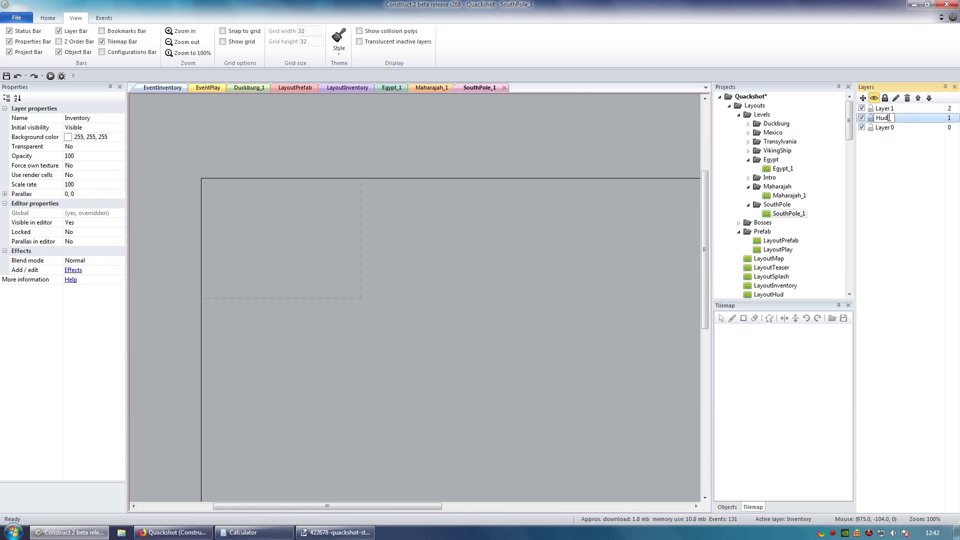
{"action": "key", "text": "Return"}
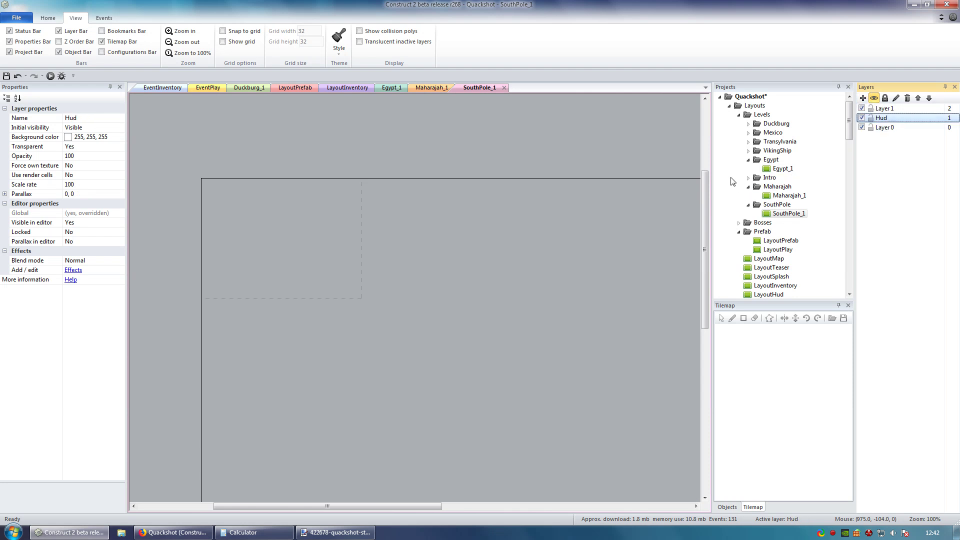
Step: Save the Quackshot project and collapse the Egypt, Maharajah and SouthPole folders in the project tree
{"action": "left_click", "coordinate": [658, 160]}
{"action": "key", "text": "ctrl+s"}
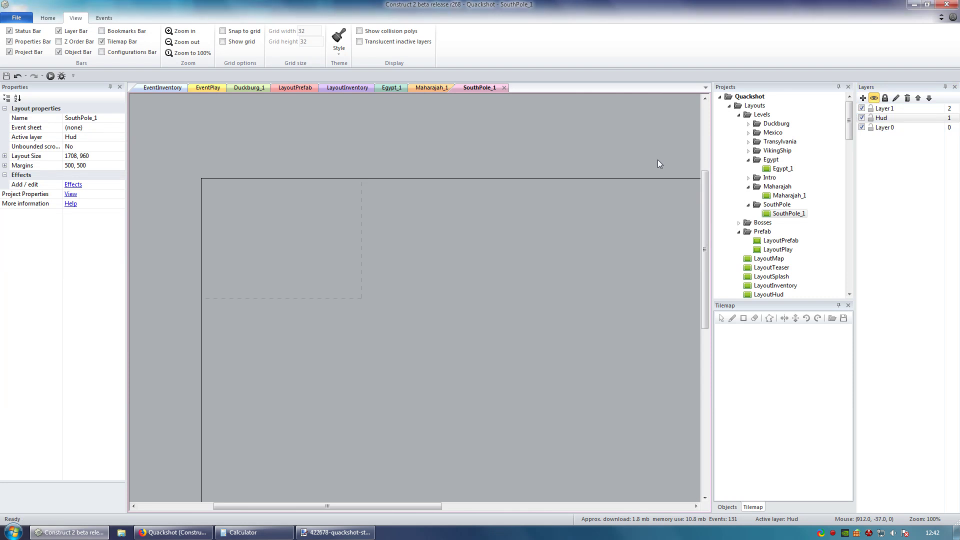
{"action": "left_click", "coordinate": [749, 159]}
{"action": "left_click", "coordinate": [748, 178]}
{"action": "left_click", "coordinate": [749, 186]}
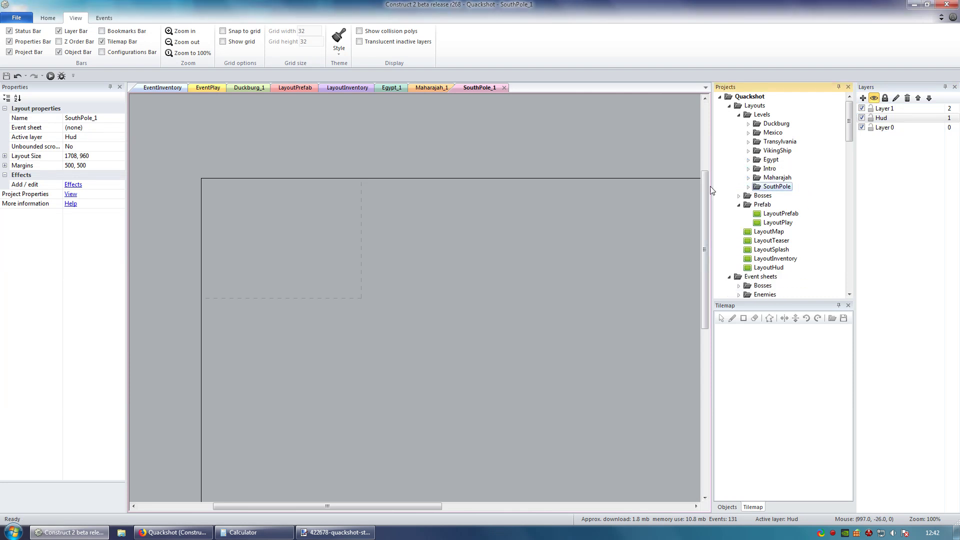
{"action": "left_click", "coordinate": [651, 171]}
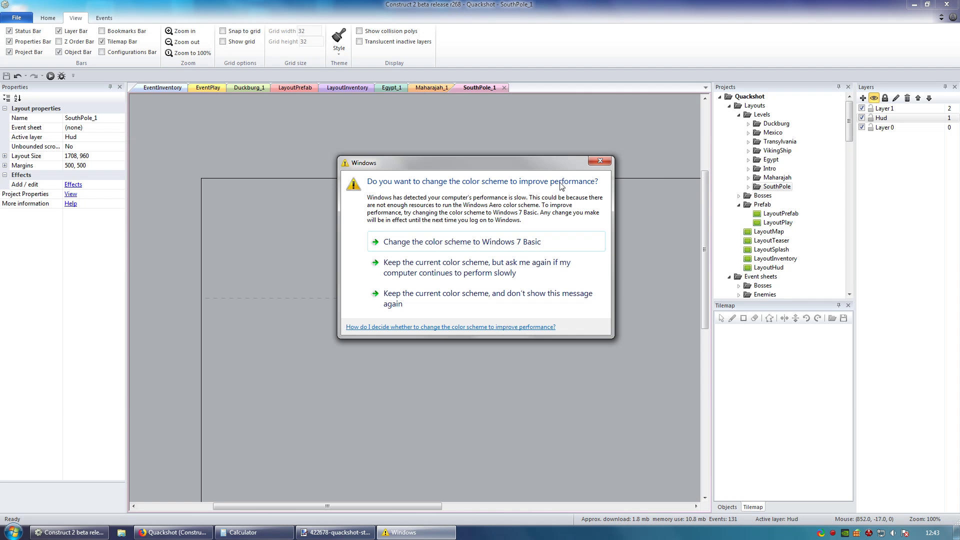
Step: Dismiss the Windows color scheme prompt and close the open SouthPole_1, Maharajah_1 and Egypt_1 layouts
{"action": "left_click", "coordinate": [595, 162]}
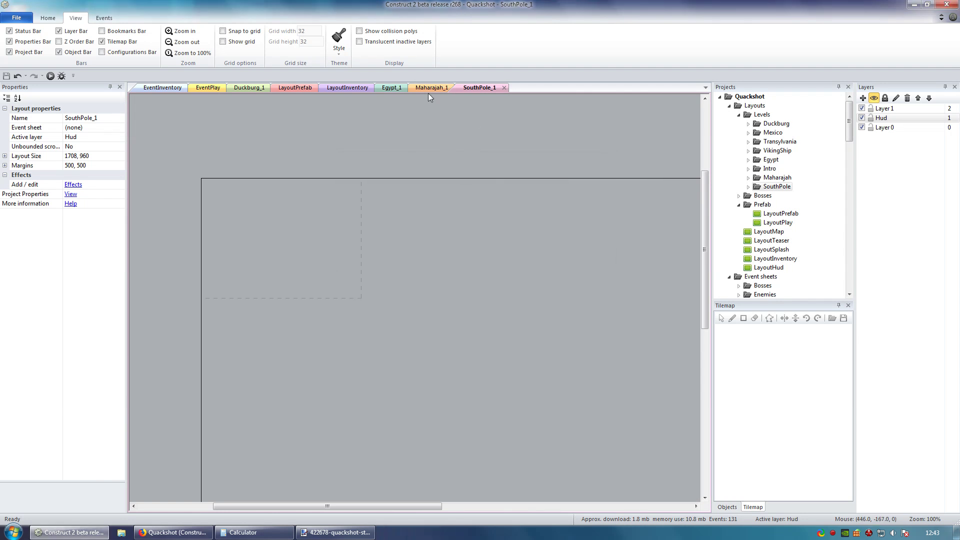
{"action": "key", "text": "ctrl+F4"}
{"action": "key", "text": "ctrl+F4"}
{"action": "key", "text": "ctrl+F4"}
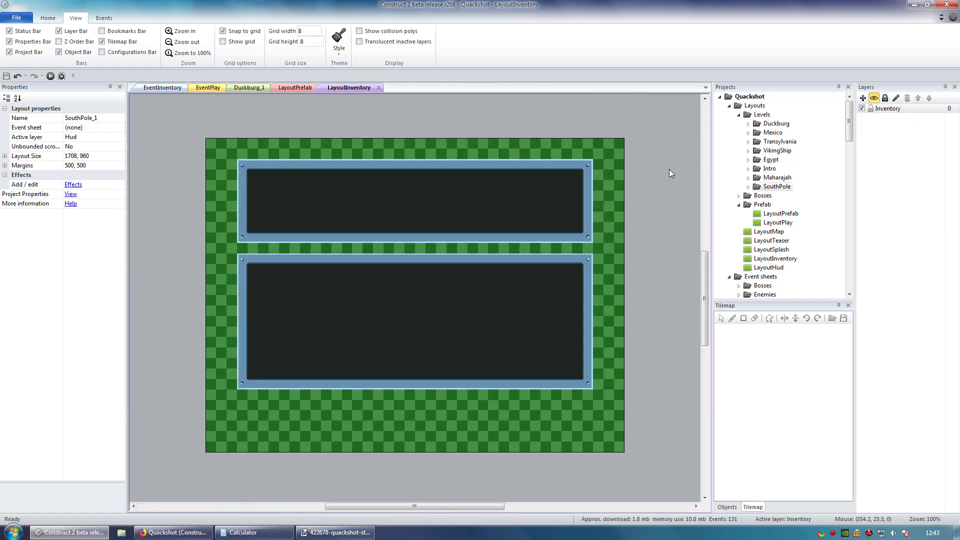
Step: Collapse the Player, Fade and Hud folders under Object types in the project tree
{"action": "left_click_drag", "start_coordinate": [847, 122], "coordinate": [845, 214]}
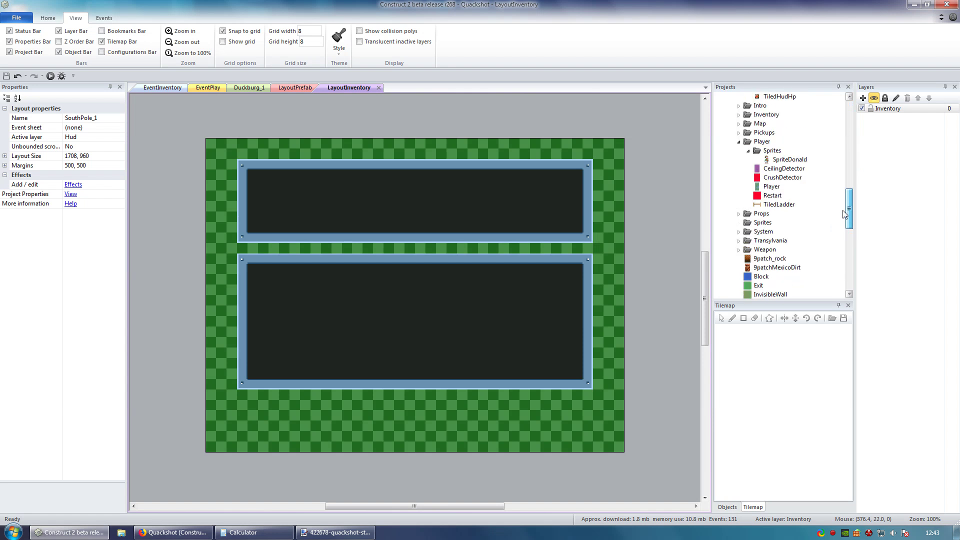
{"action": "left_click", "coordinate": [739, 141]}
{"action": "scroll", "coordinate": [748, 186], "scroll_direction": "up", "scroll_amount": 3}
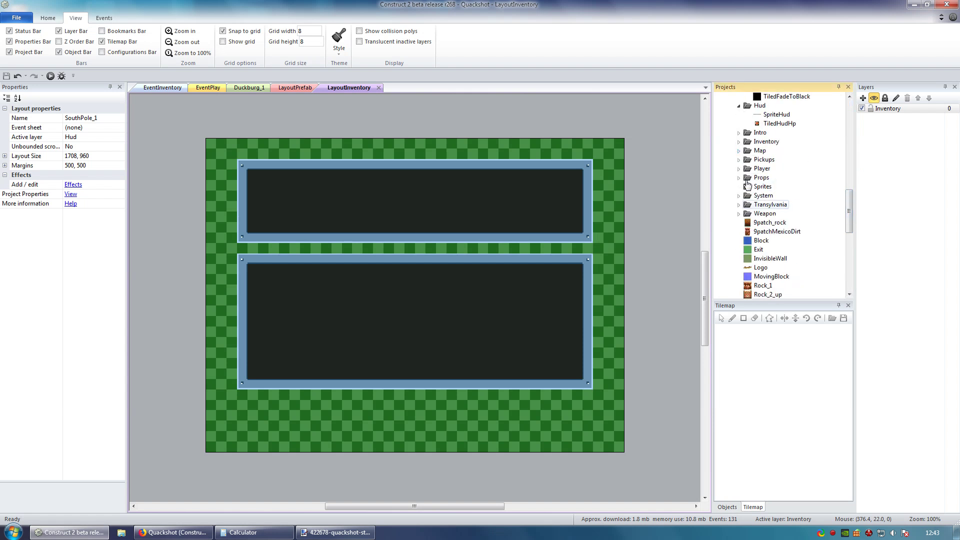
{"action": "scroll", "coordinate": [747, 186], "scroll_direction": "up", "scroll_amount": 2}
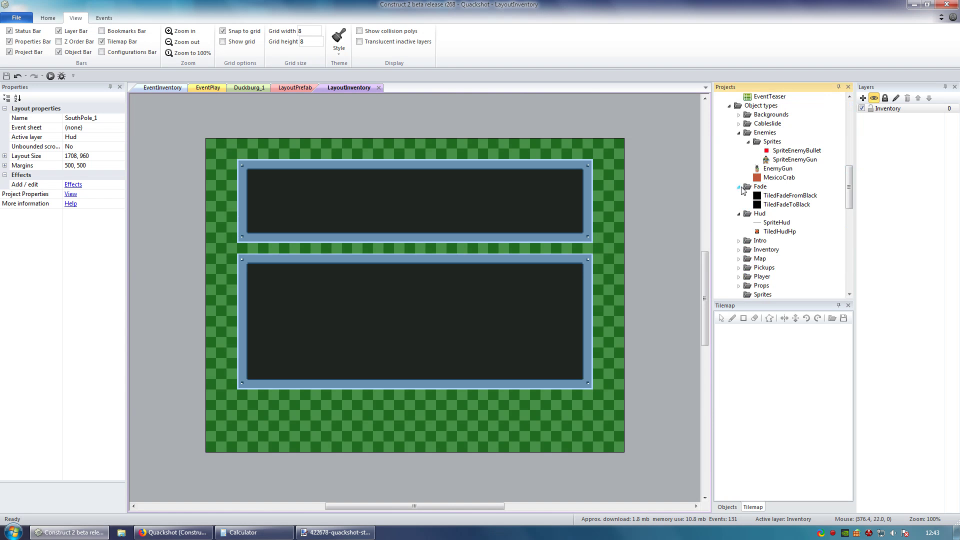
{"action": "left_click", "coordinate": [740, 187]}
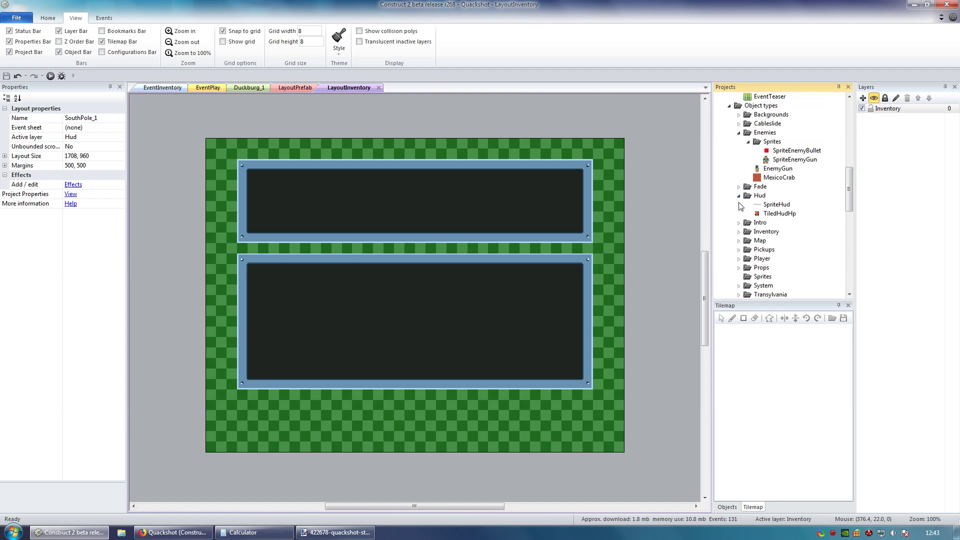
{"action": "left_click", "coordinate": [739, 197]}
Step: Rename the EnemyGun object type in the Enemies folder to EnemyPete
{"action": "left_click", "coordinate": [770, 170]}
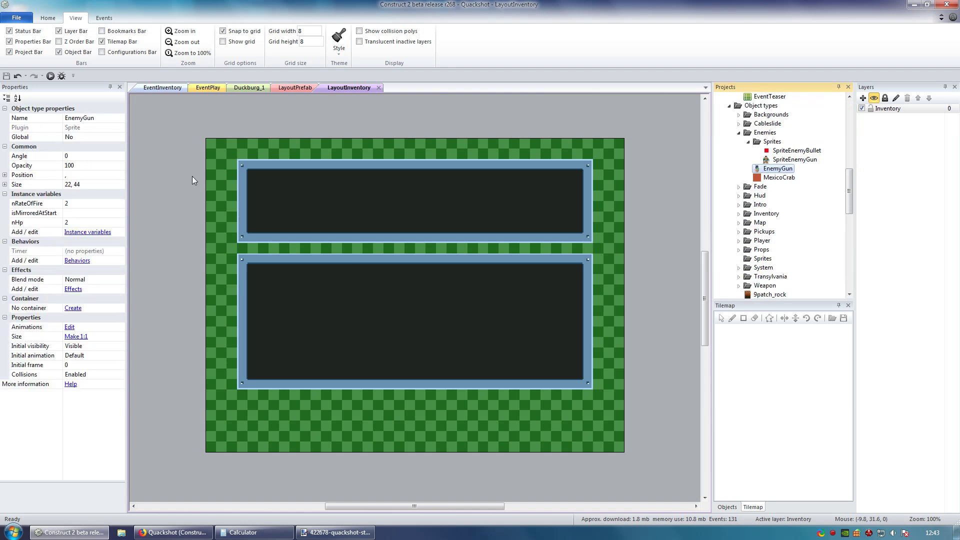
{"action": "left_click", "coordinate": [108, 118]}
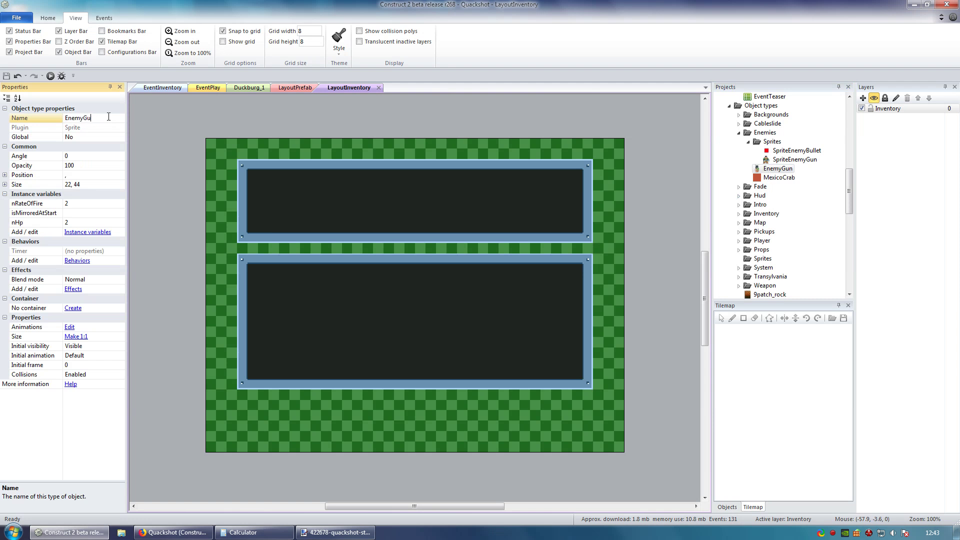
{"action": "type", "text": "Pte"}
{"action": "key", "text": "Return"}
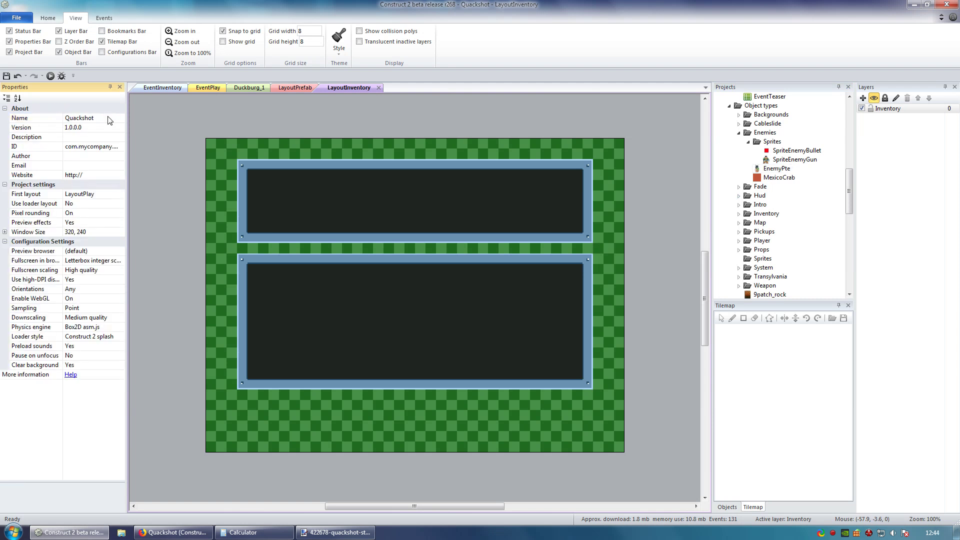
{"action": "left_click", "coordinate": [757, 169]}
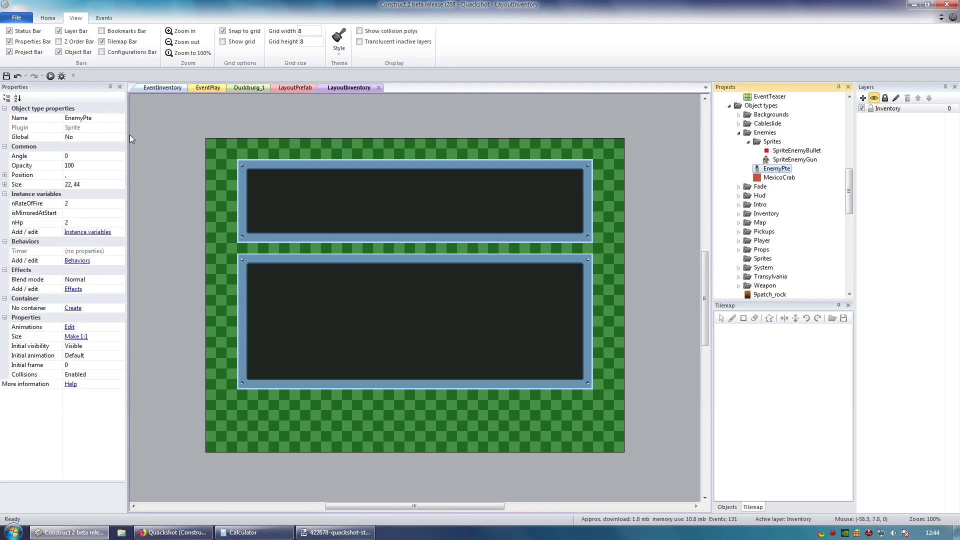
{"action": "left_click", "coordinate": [114, 120]}
{"action": "key", "text": "Left"}
{"action": "key", "text": "Left"}
{"action": "type", "text": "e"}
{"action": "key", "text": "Return"}
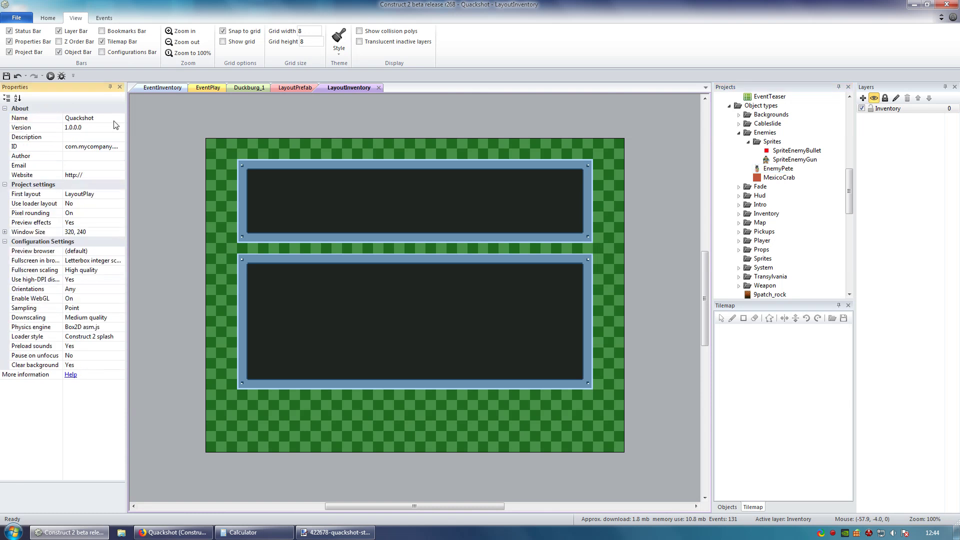
Step: Rename the SpriteEnemyGun object in the Enemies Sprites folder to SpritePeteGun
{"action": "left_click", "coordinate": [802, 161]}
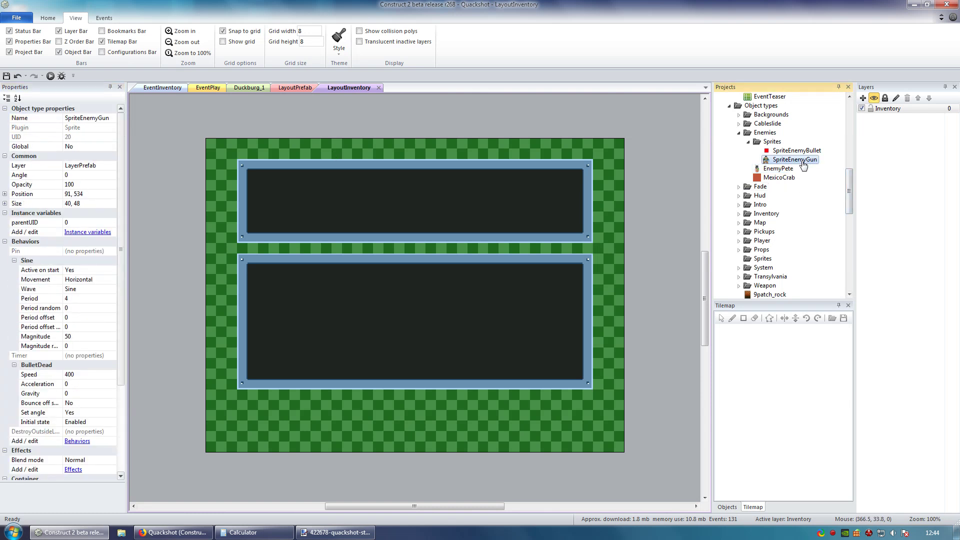
{"action": "left_click", "coordinate": [803, 161]}
{"action": "key", "text": "BackSpace"}
{"action": "key", "text": "BackSpace"}
{"action": "key", "text": "BackSpace"}
{"action": "key", "text": "BackSpace"}
{"action": "key", "text": "BackSpace"}
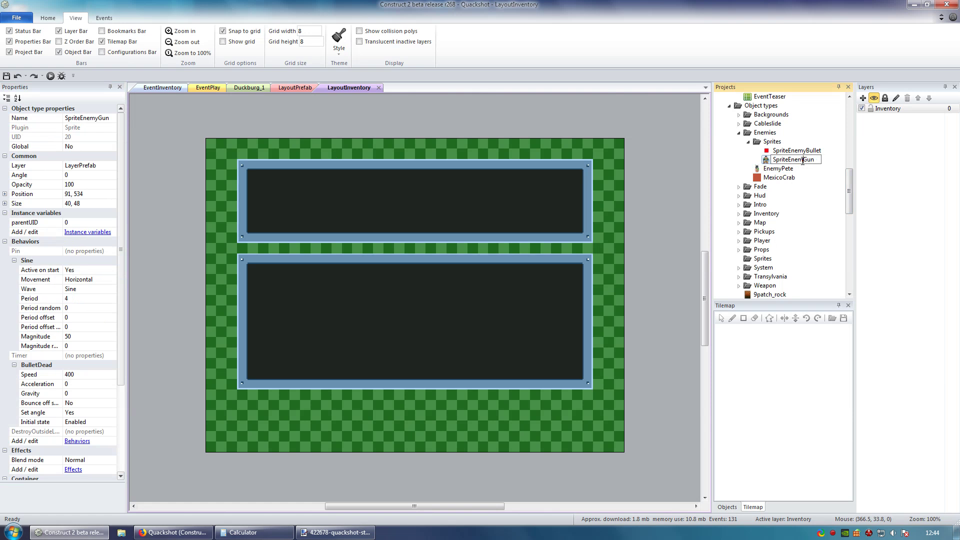
{"action": "type", "text": "Pete"}
{"action": "key", "text": "Return"}
{"action": "left_click", "coordinate": [661, 181]}
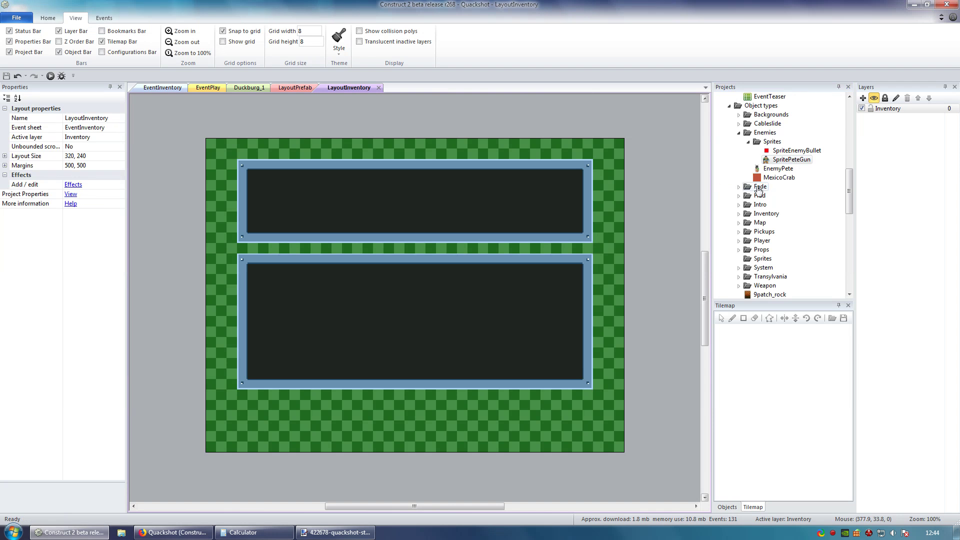
{"action": "left_click", "coordinate": [768, 107]}
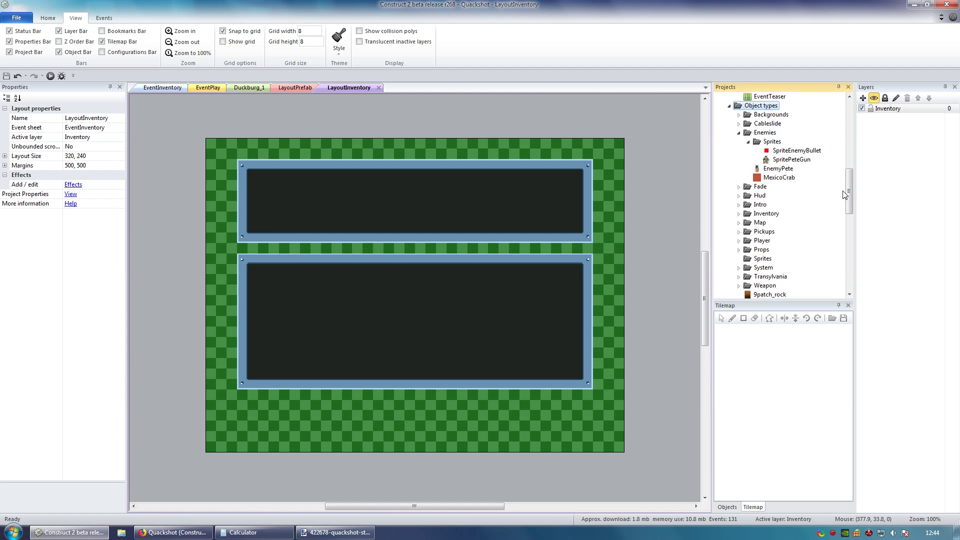
Step: Look through the object types below the Enemies folder, check the Weapon folder, and inspect the image of Sprite2
{"action": "left_click_drag", "start_coordinate": [847, 192], "coordinate": [847, 194]}
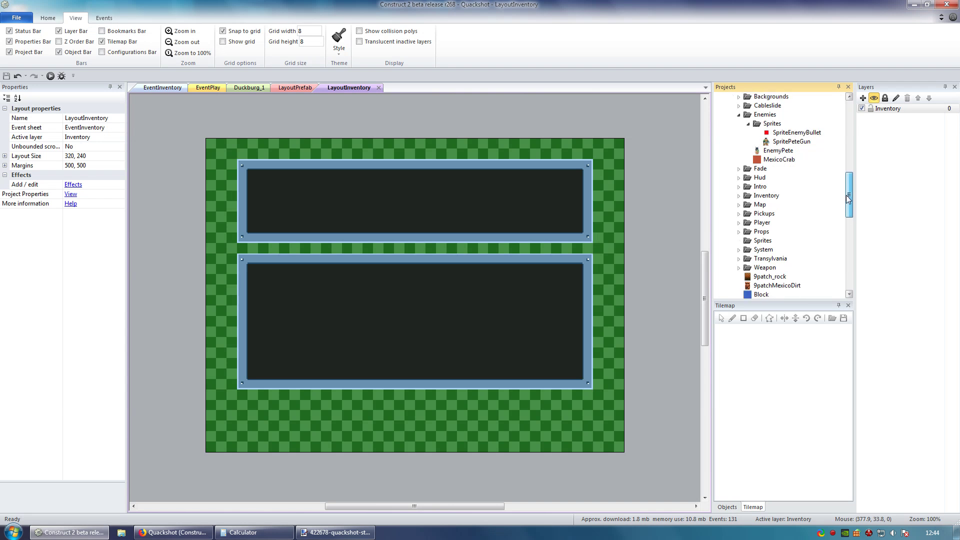
{"action": "scroll", "coordinate": [766, 229], "scroll_direction": "down", "scroll_amount": 2}
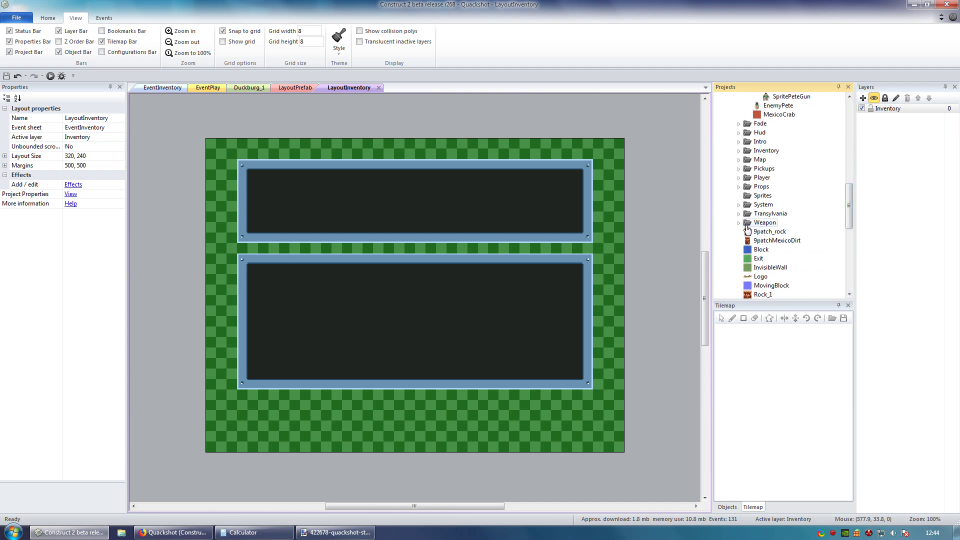
{"action": "left_click", "coordinate": [739, 223]}
{"action": "left_click", "coordinate": [740, 223]}
{"action": "left_click_drag", "start_coordinate": [848, 212], "coordinate": [851, 202]}
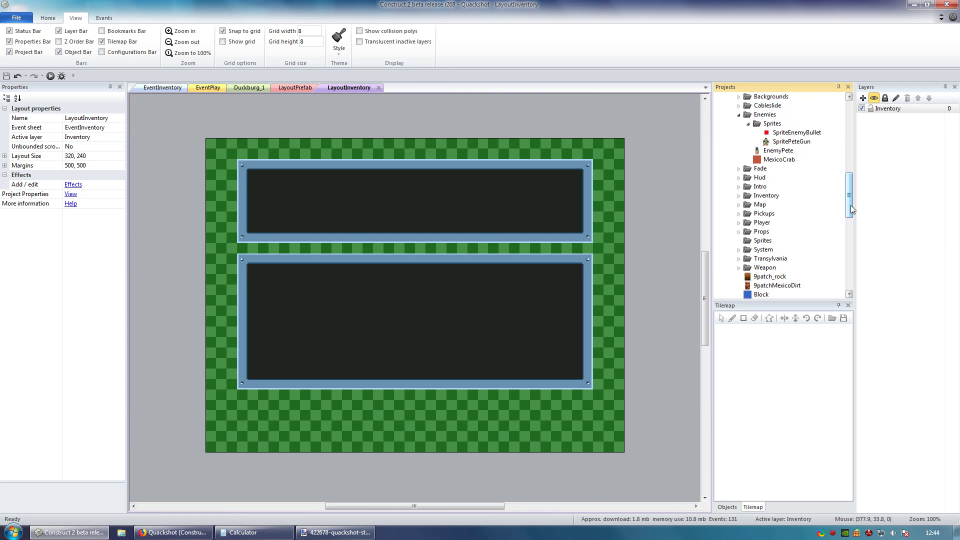
{"action": "left_click_drag", "start_coordinate": [851, 205], "coordinate": [852, 244]}
{"action": "double_click", "coordinate": [763, 204]}
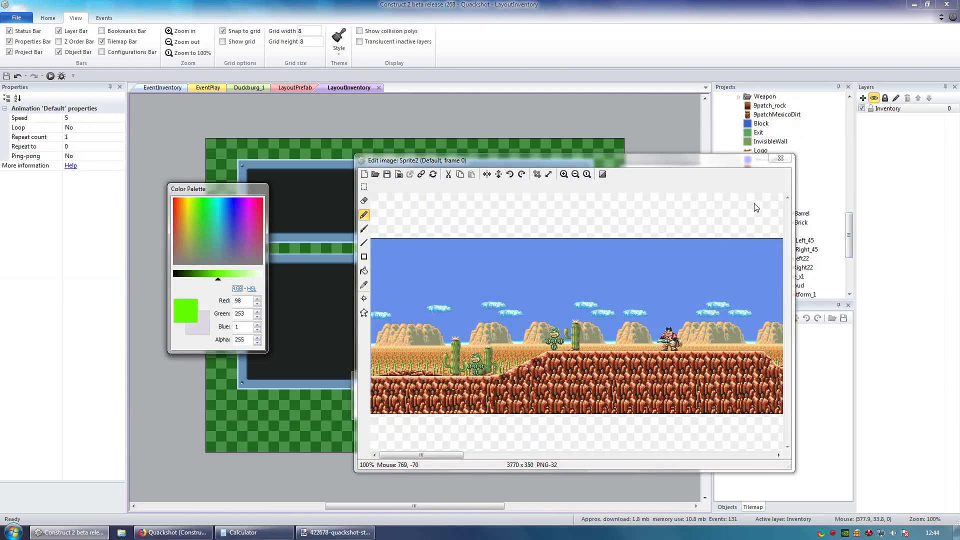
{"action": "left_click", "coordinate": [780, 158]}
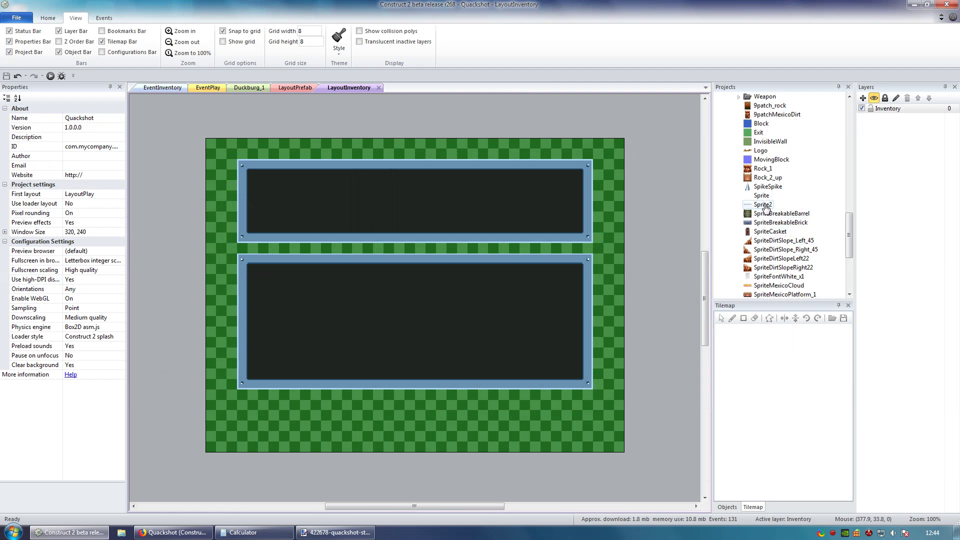
Step: Rename the Sprite2 object type to Mexico_1
{"action": "left_click", "coordinate": [764, 205]}
{"action": "left_click", "coordinate": [764, 205]}
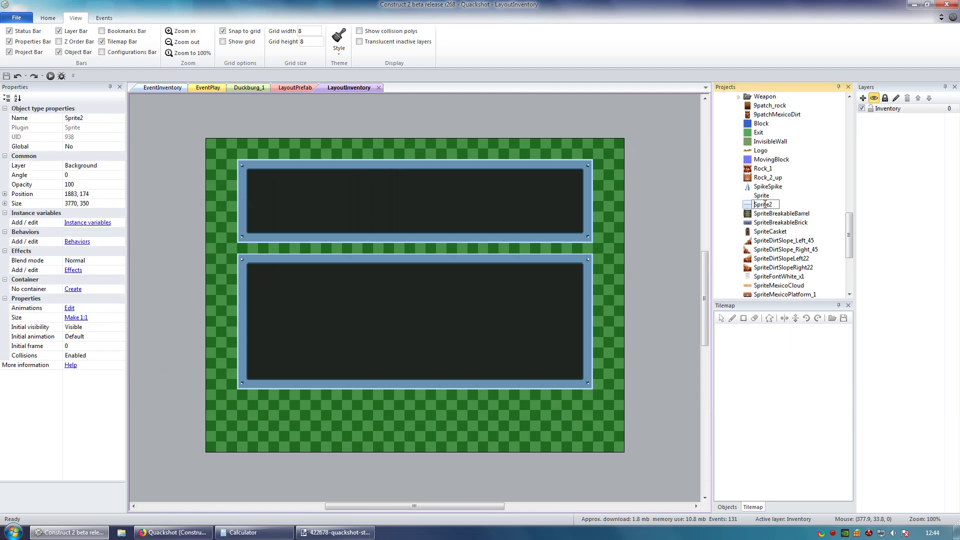
{"action": "type", "text": "Background"}
{"action": "key", "text": "Delete"}
{"action": "key", "text": "Delete"}
{"action": "key", "text": "Delete"}
{"action": "key", "text": "Delete"}
{"action": "key", "text": "Delete"}
{"action": "key", "text": "Delete"}
{"action": "key", "text": "Delete"}
{"action": "key", "text": "ctrl+BackSpace"}
{"action": "type", "text": "Mexico_1"}
{"action": "key", "text": "Return"}
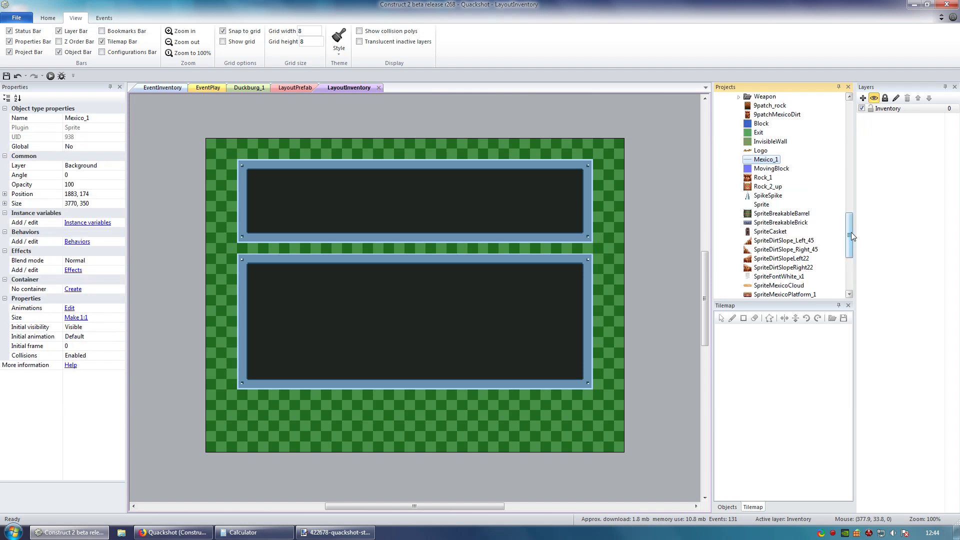
{"action": "left_click_drag", "start_coordinate": [852, 235], "coordinate": [852, 210]}
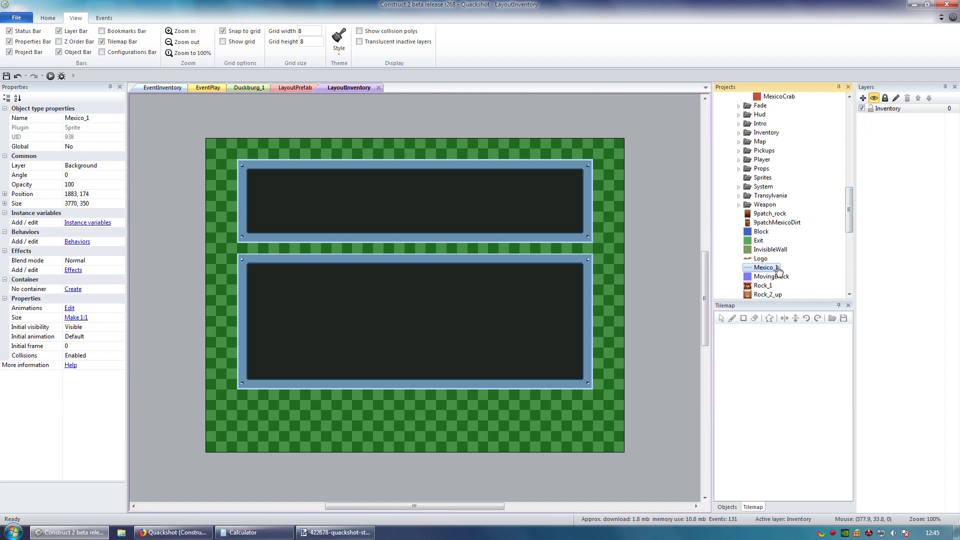